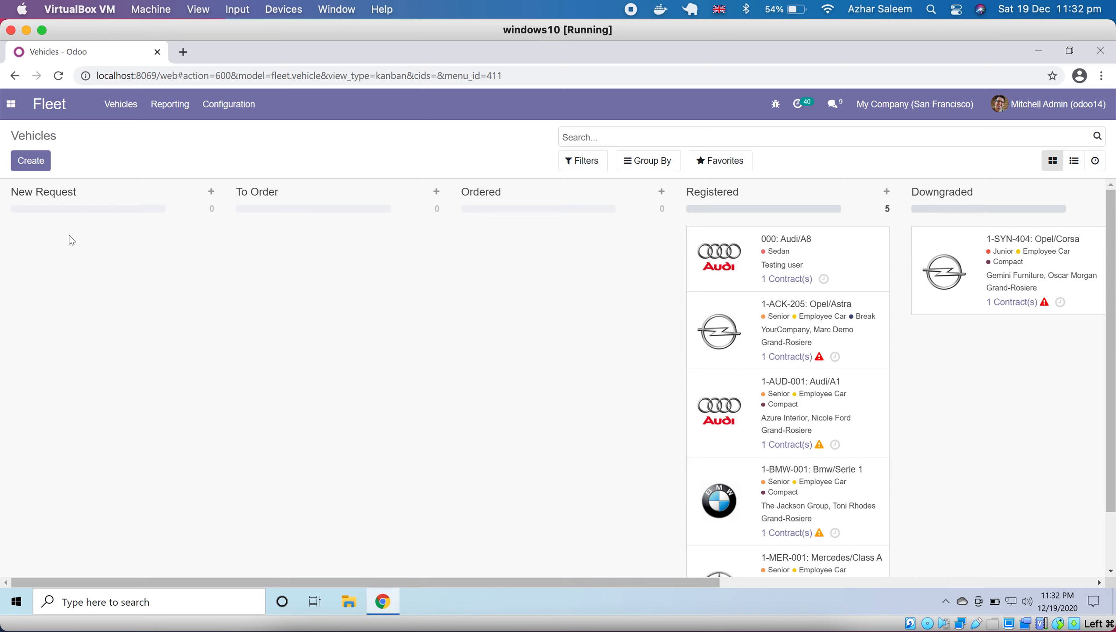
# - Start a quick vehicle entry titled "Car required" in the New Request stage and open its full form
pyautogui.click(213, 194)
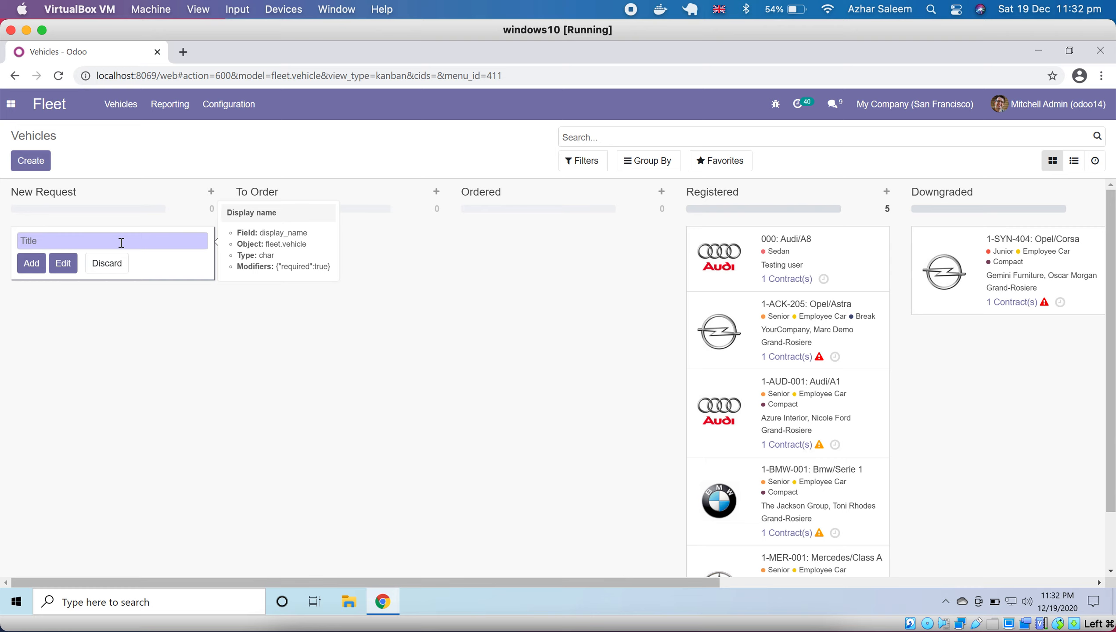
pyautogui.write('Car required')
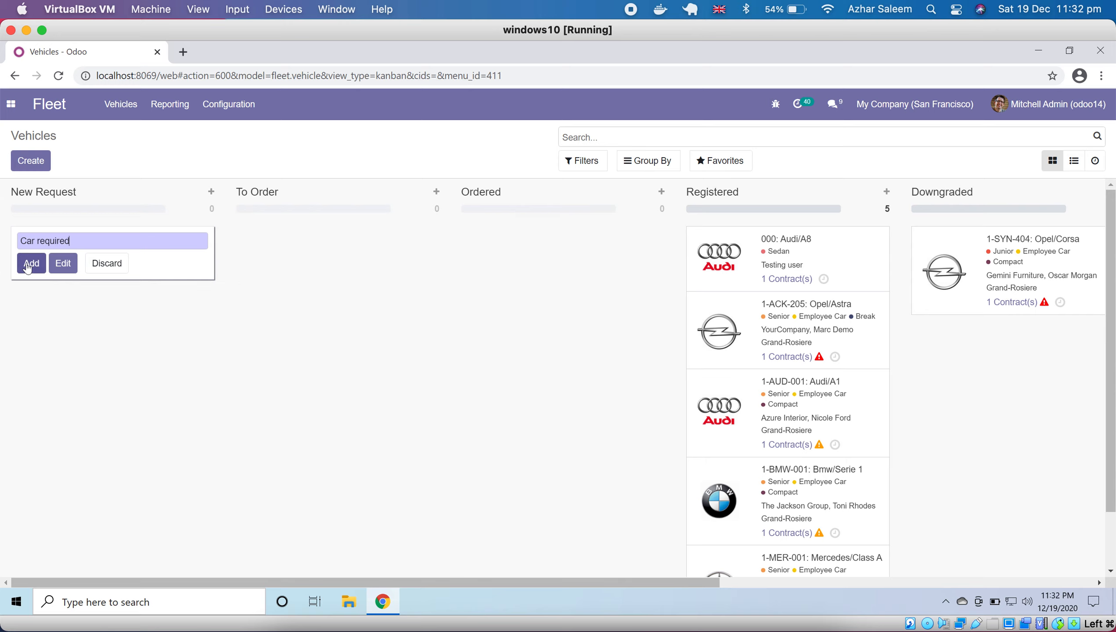
pyautogui.click(58, 266)
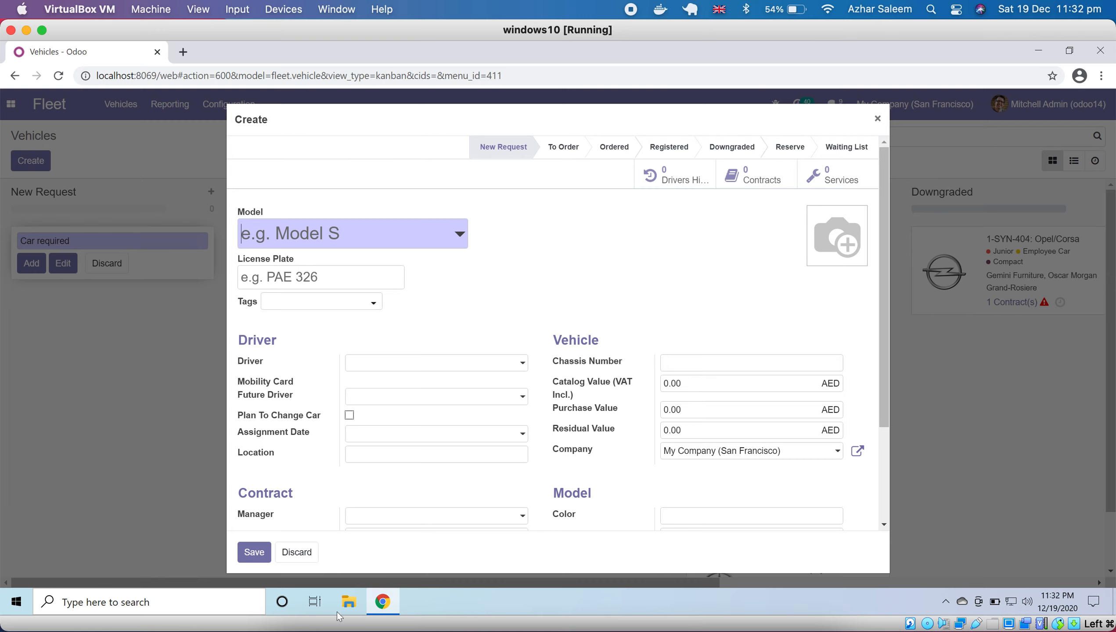
# - Discard the full vehicle form and the "Car required" quick entry in the New Request stage
pyautogui.click(295, 554)
pyautogui.click(32, 262)
pyautogui.click(877, 118)
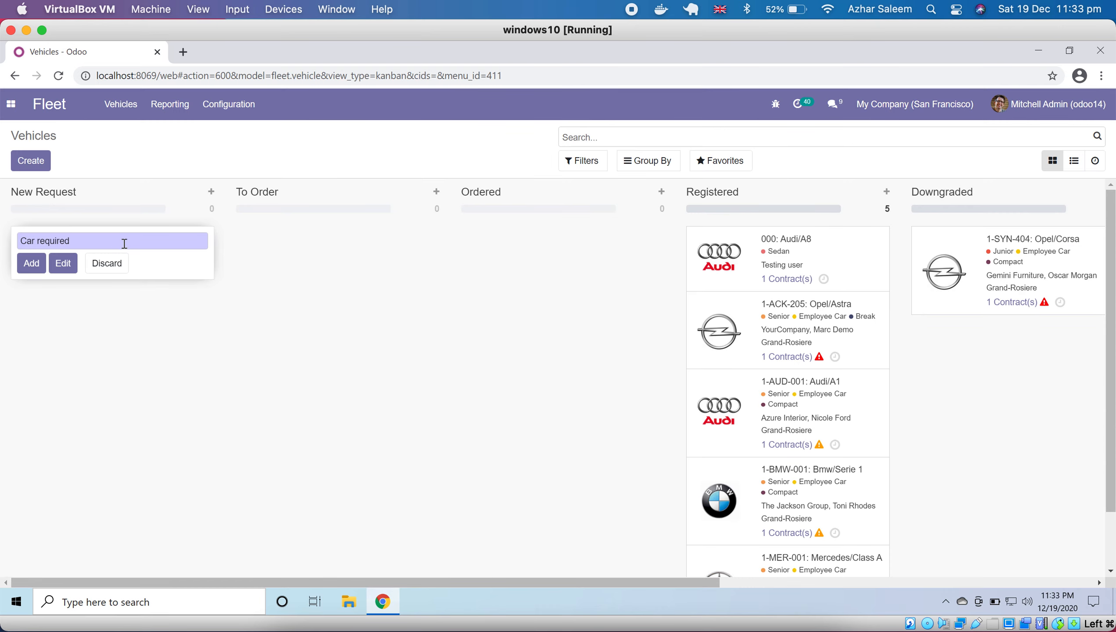
pyautogui.click(121, 263)
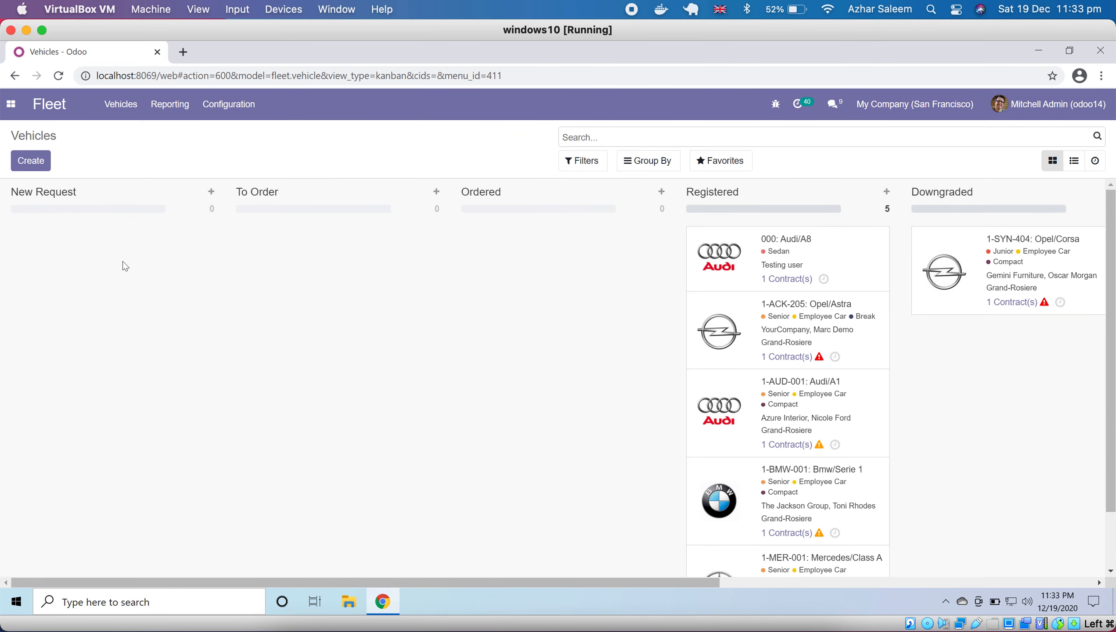
# - Open a blank vehicle form, followed by a blank vehicle model form, and examine its manufacturer choices
pyautogui.click(38, 169)
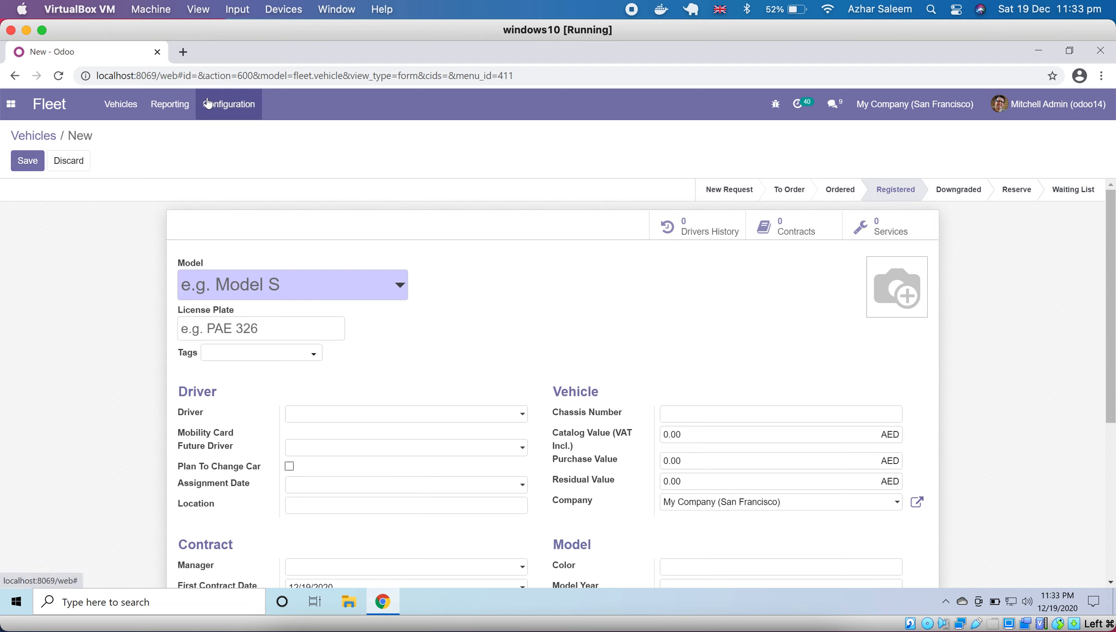
pyautogui.click(223, 104)
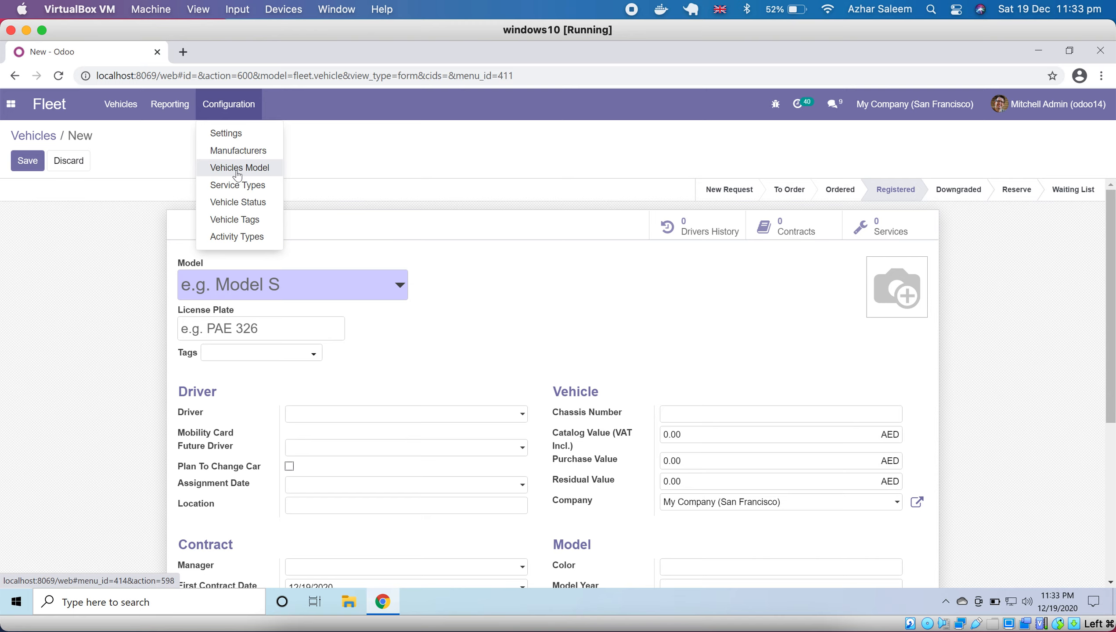
pyautogui.click(238, 173)
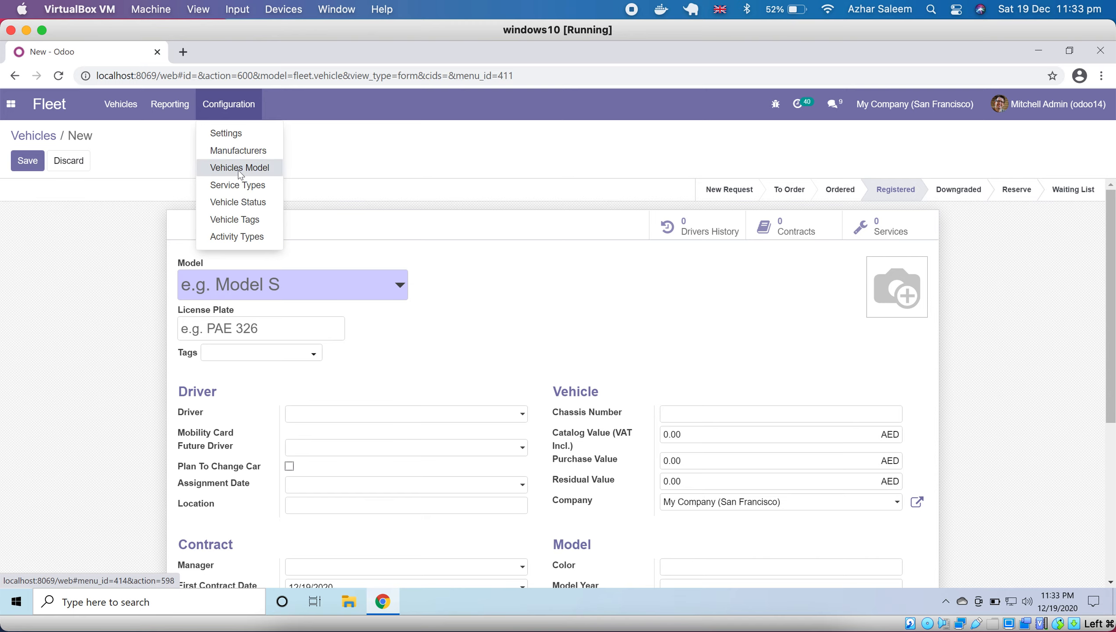
pyautogui.click(31, 161)
pyautogui.click(249, 275)
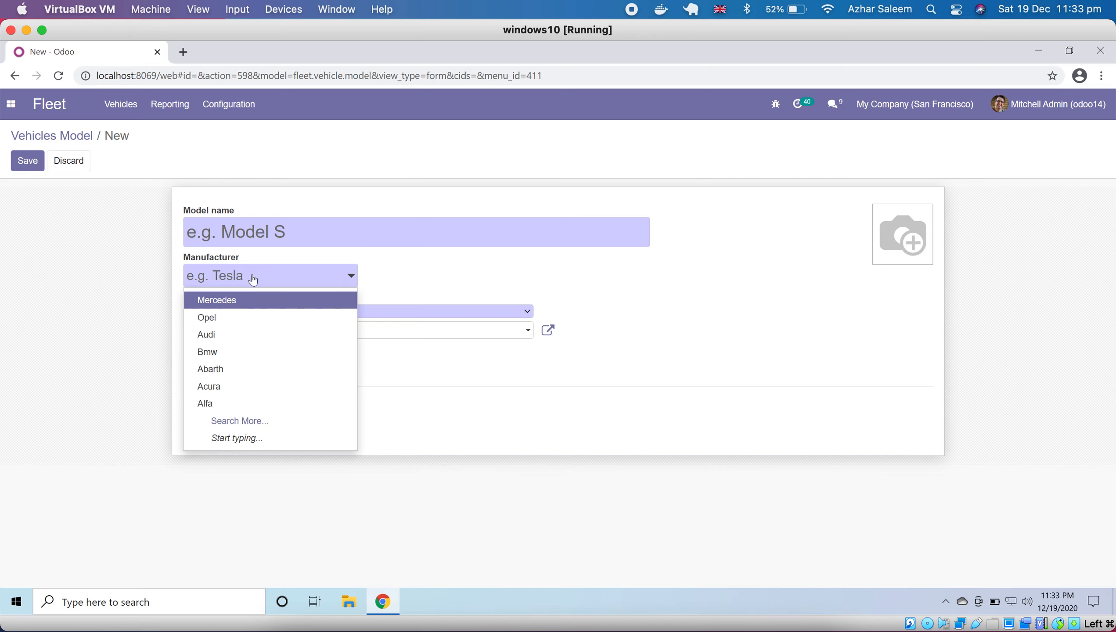
pyautogui.click(433, 258)
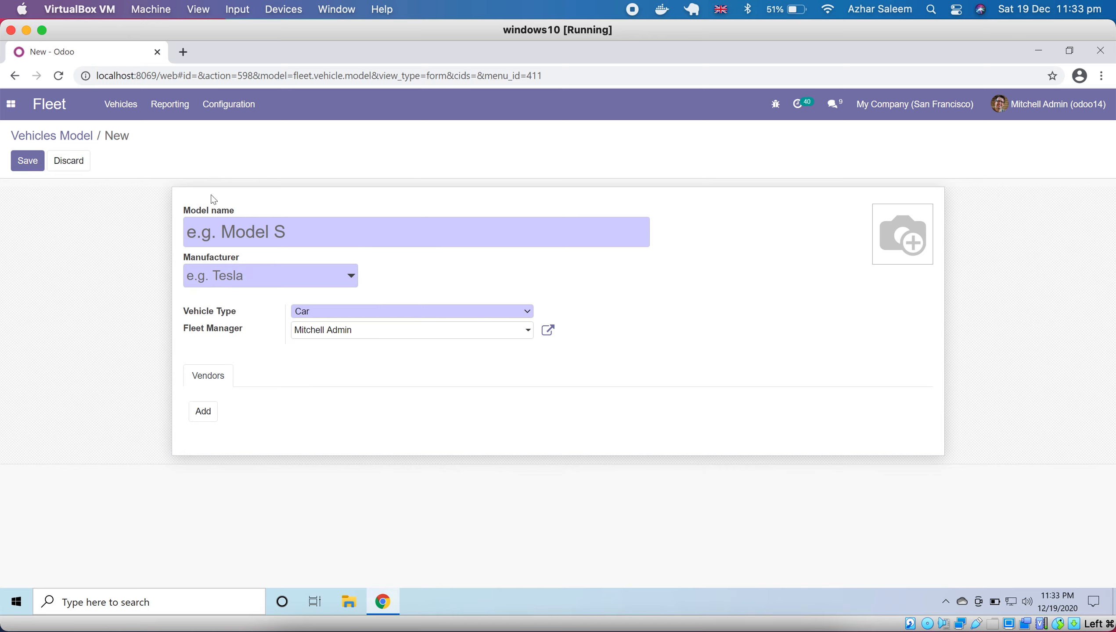
# - View the manufacturers list and a blank manufacturer form with its make and logo fields, and discard the form
pyautogui.click(226, 115)
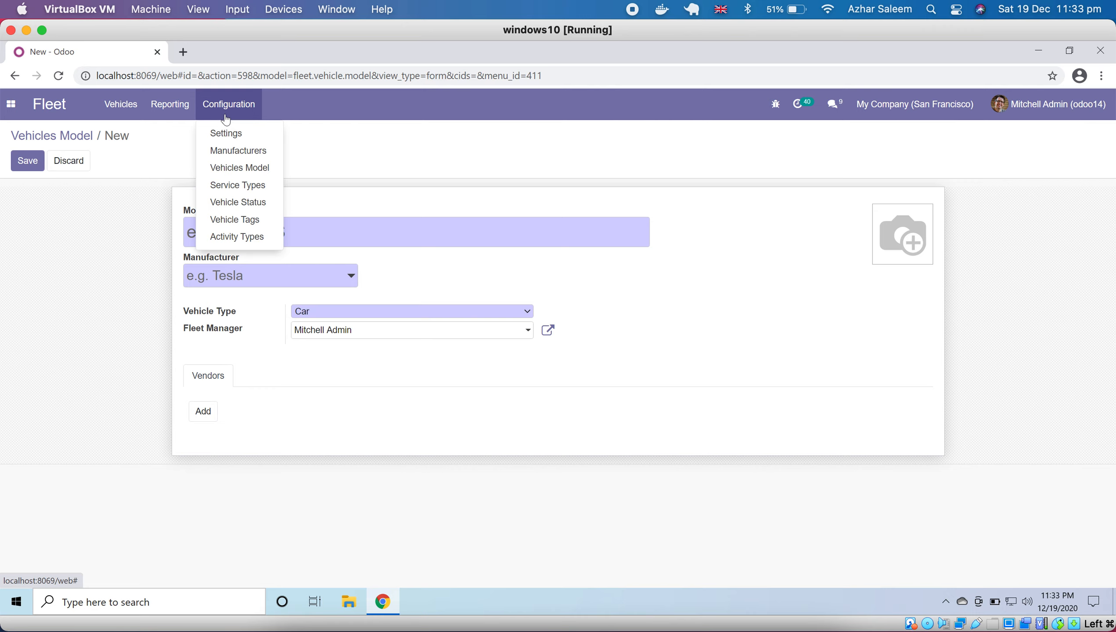
pyautogui.click(238, 151)
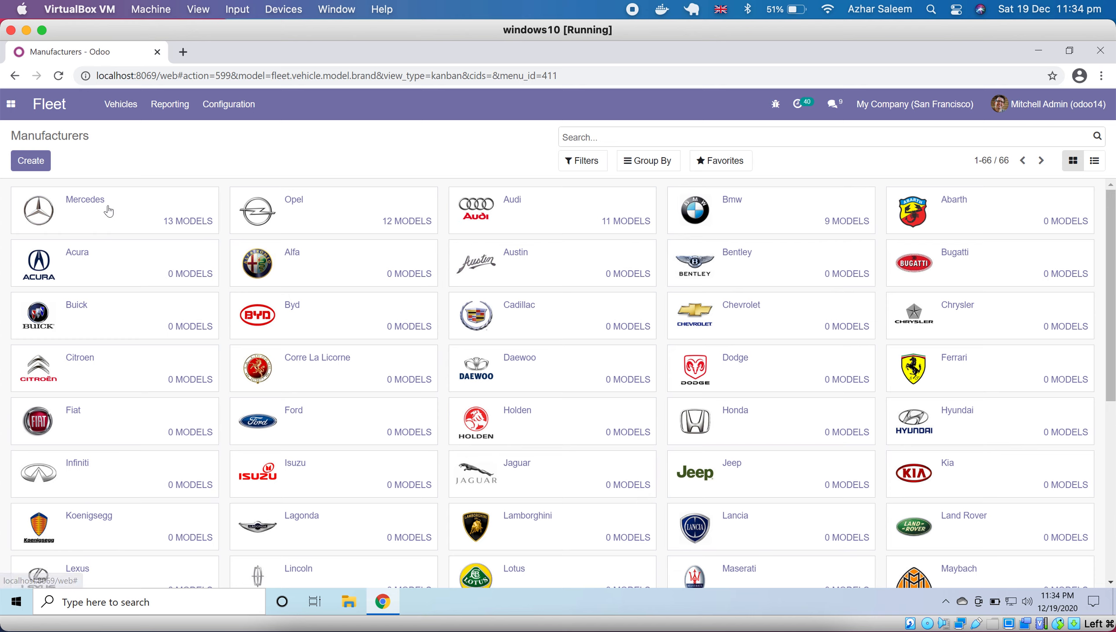
pyautogui.click(32, 167)
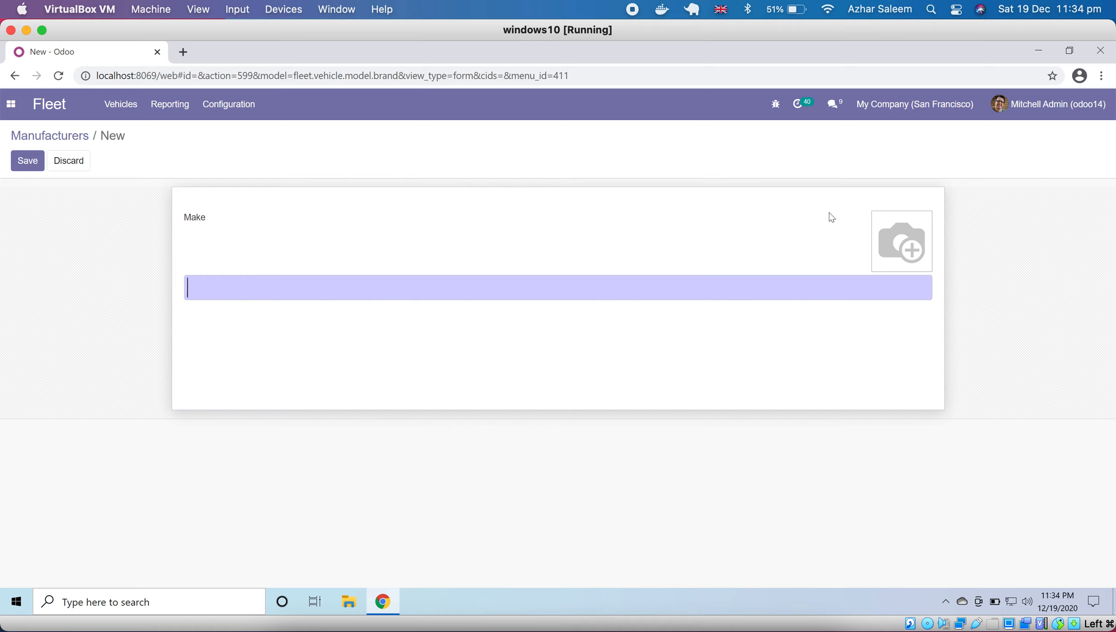
pyautogui.moveTo(882, 228)
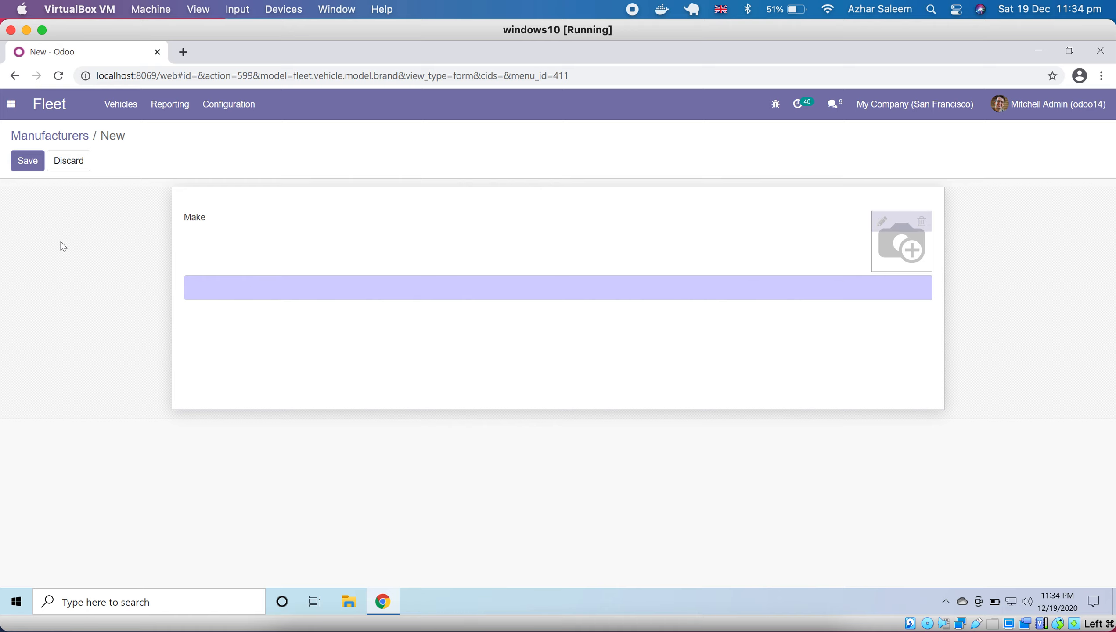
pyautogui.click(66, 160)
# - Start a new vehicle model record and set its manufacturer to Toyota
pyautogui.click(229, 104)
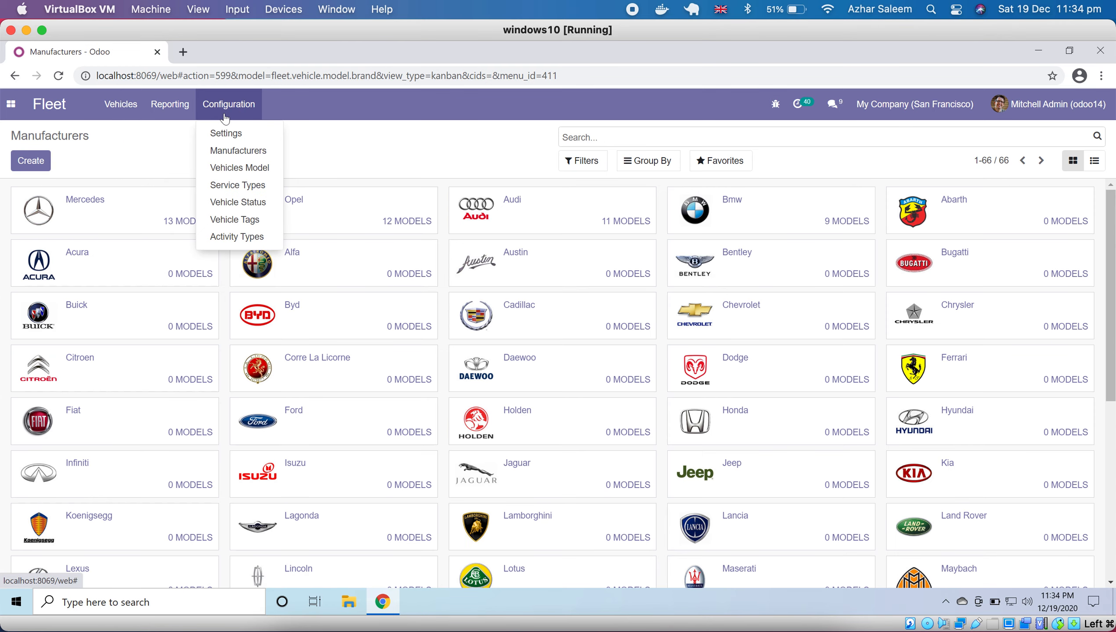
pyautogui.click(219, 174)
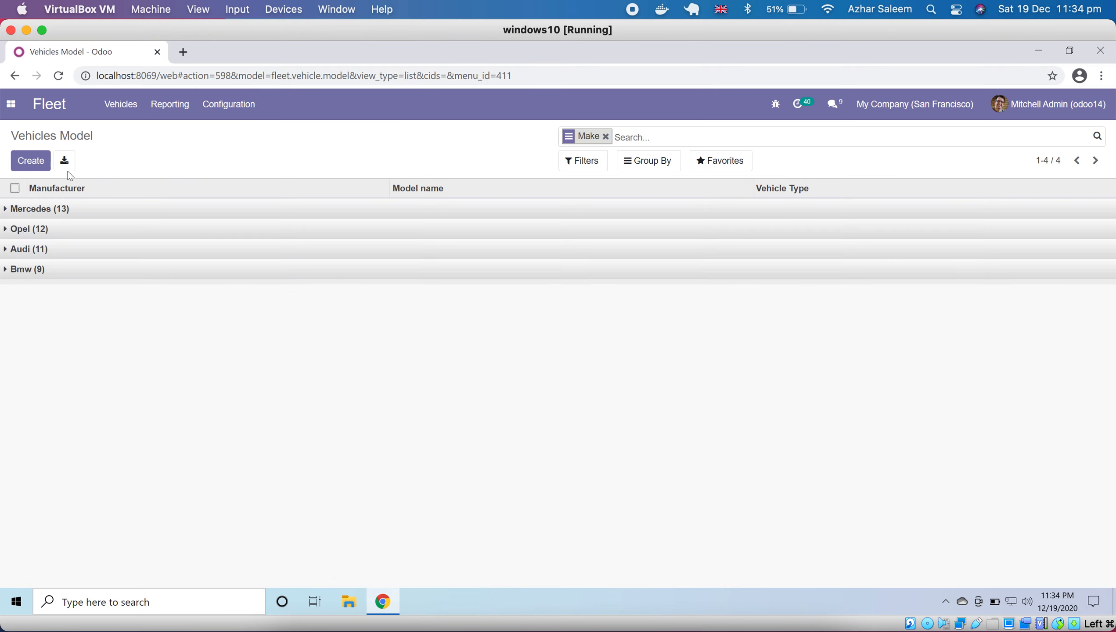
pyautogui.click(31, 161)
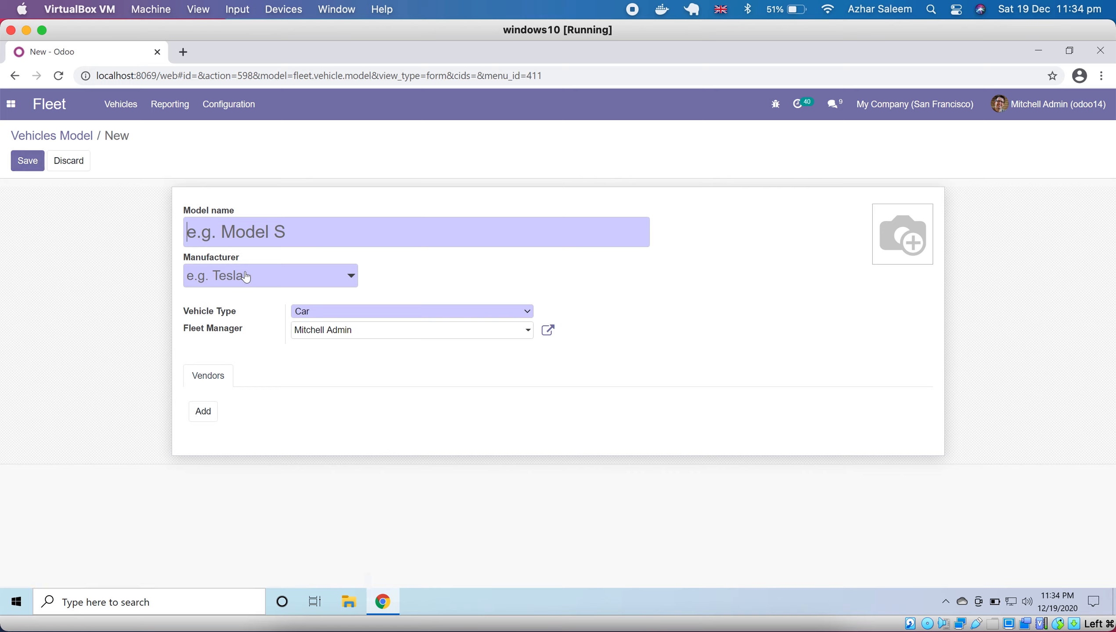
pyautogui.click(246, 277)
pyautogui.write('to')
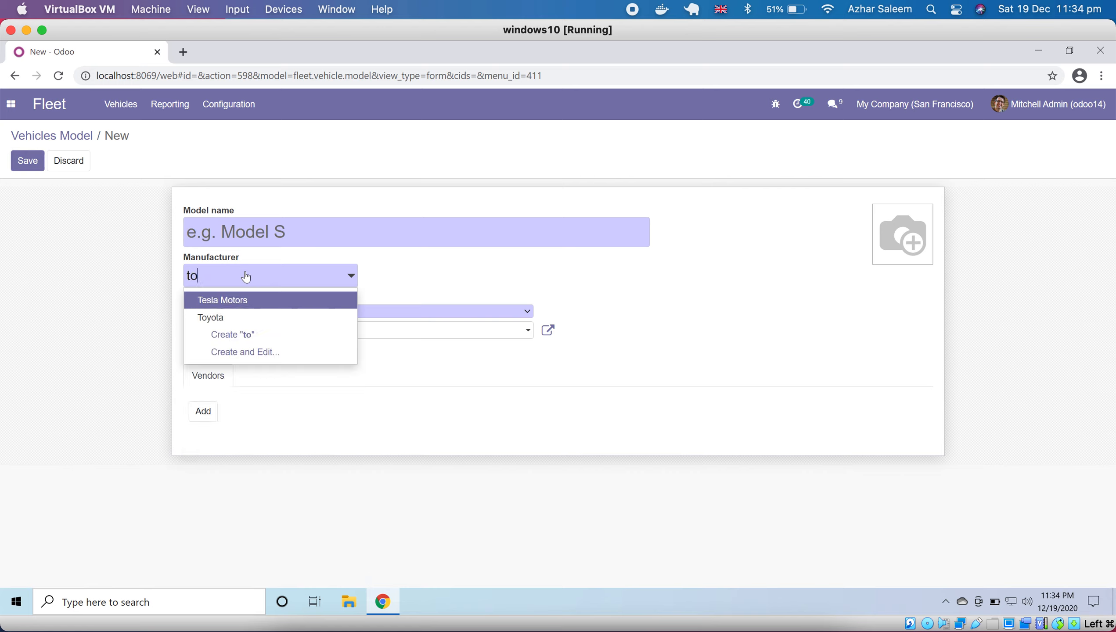
pyautogui.click(212, 319)
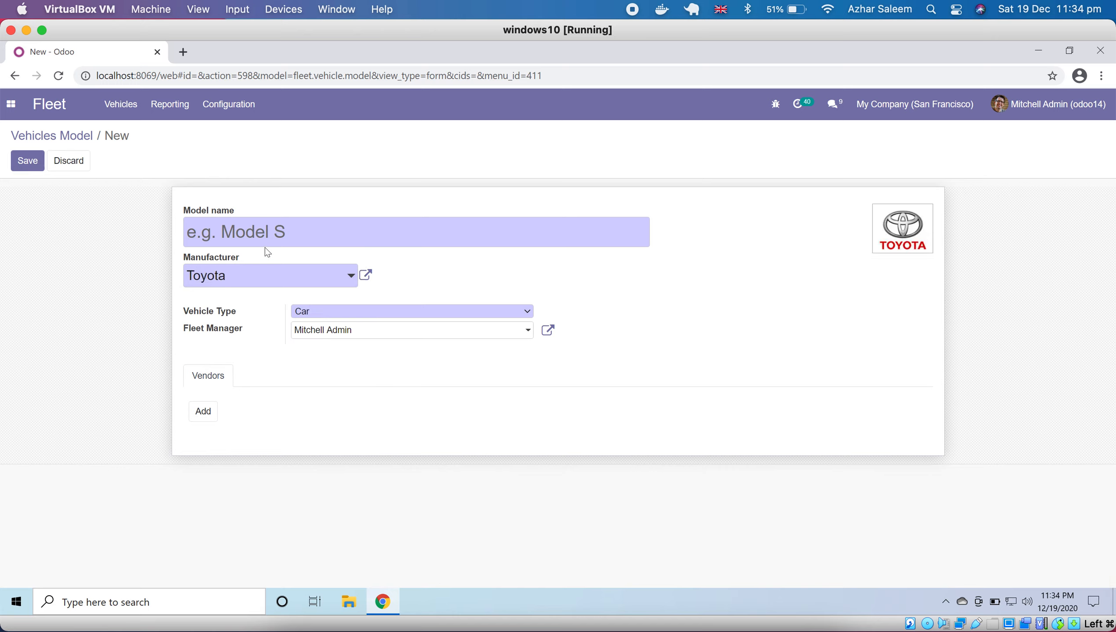
# - Review the model name and vehicle type fields, and set the Toyota model's fleet manager to Testing user
pyautogui.click(231, 236)
pyautogui.click(365, 308)
pyautogui.click(361, 308)
pyautogui.click(406, 331)
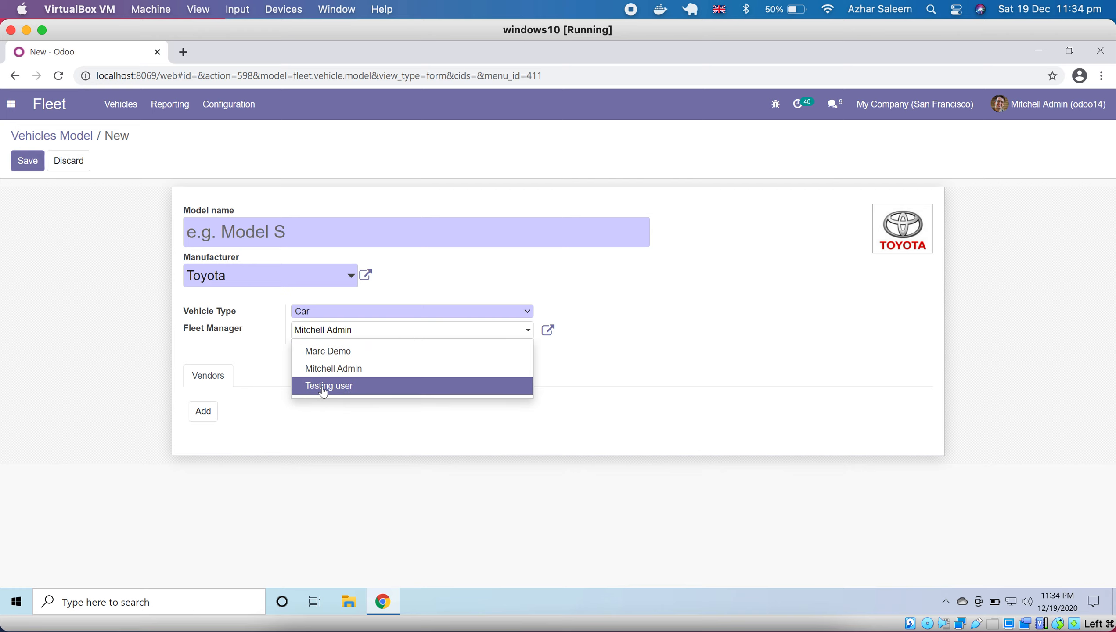
pyautogui.click(335, 387)
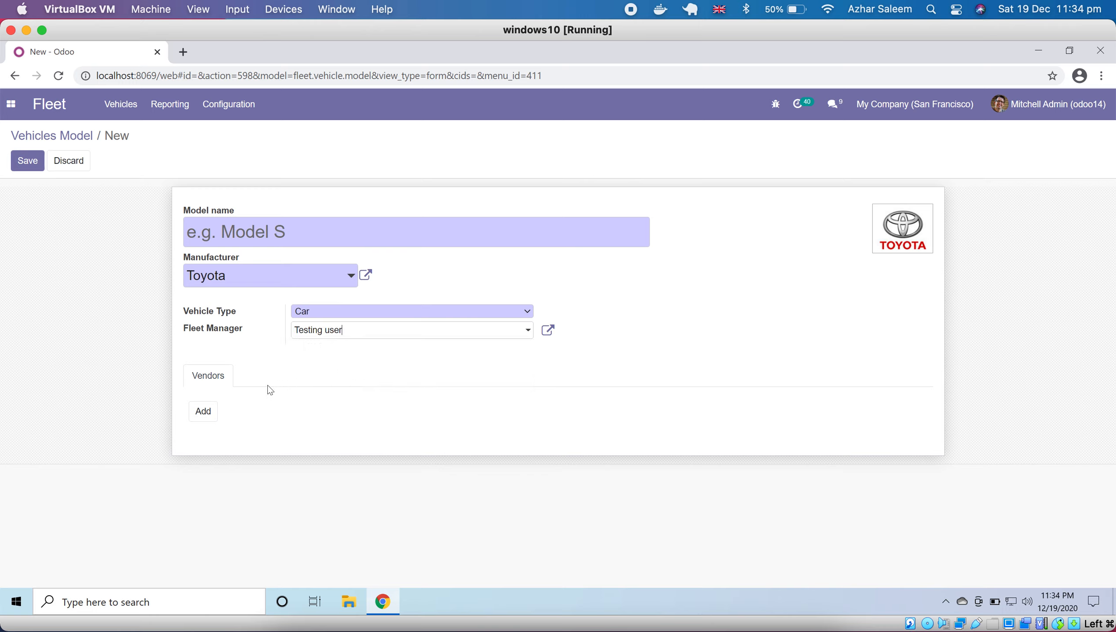
# - Mark Test vendor, Testing Customer, Testing company and Testing user as vendors for the model, and cancel the selection
pyautogui.click(205, 416)
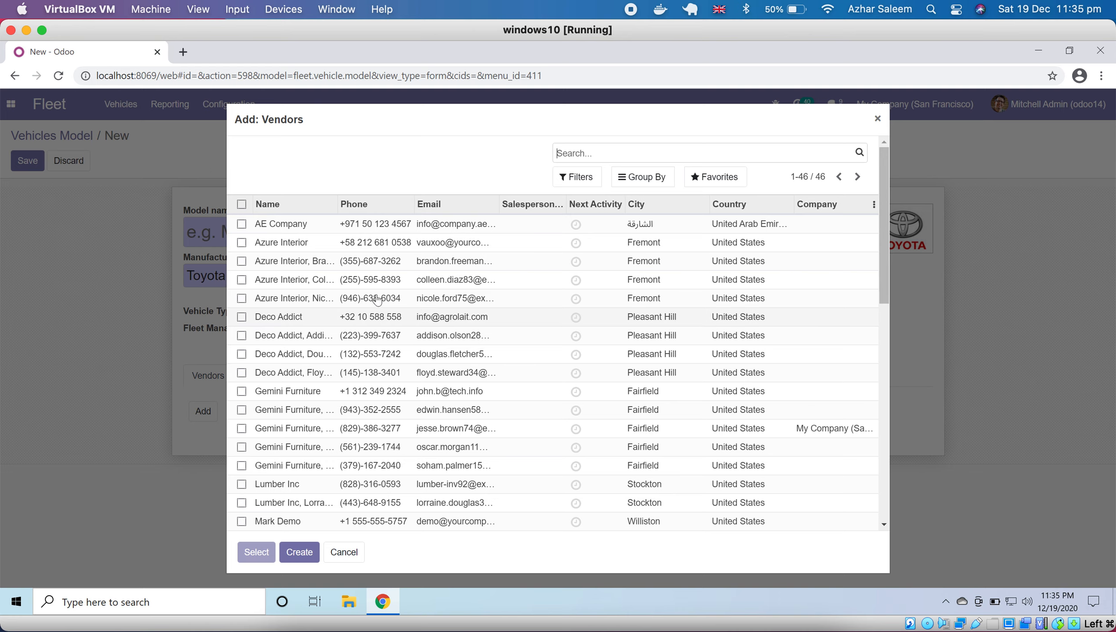
pyautogui.scroll(-10, 393, 412)
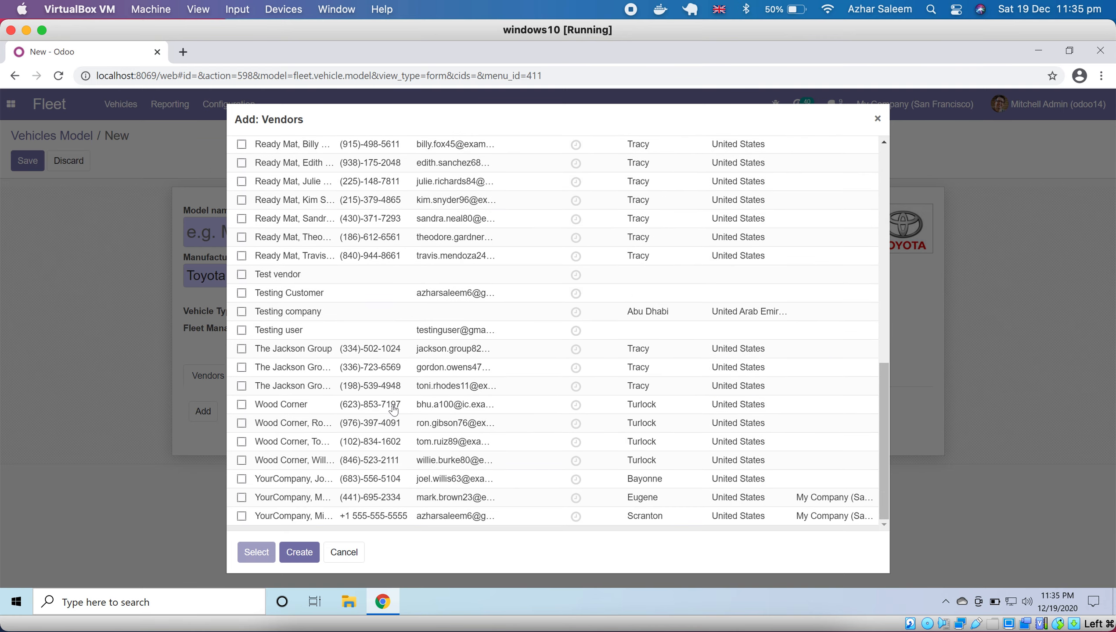
pyautogui.scroll(10, 394, 410)
pyautogui.scroll(-10, 393, 410)
pyautogui.click(242, 275)
pyautogui.click(241, 293)
pyautogui.click(241, 316)
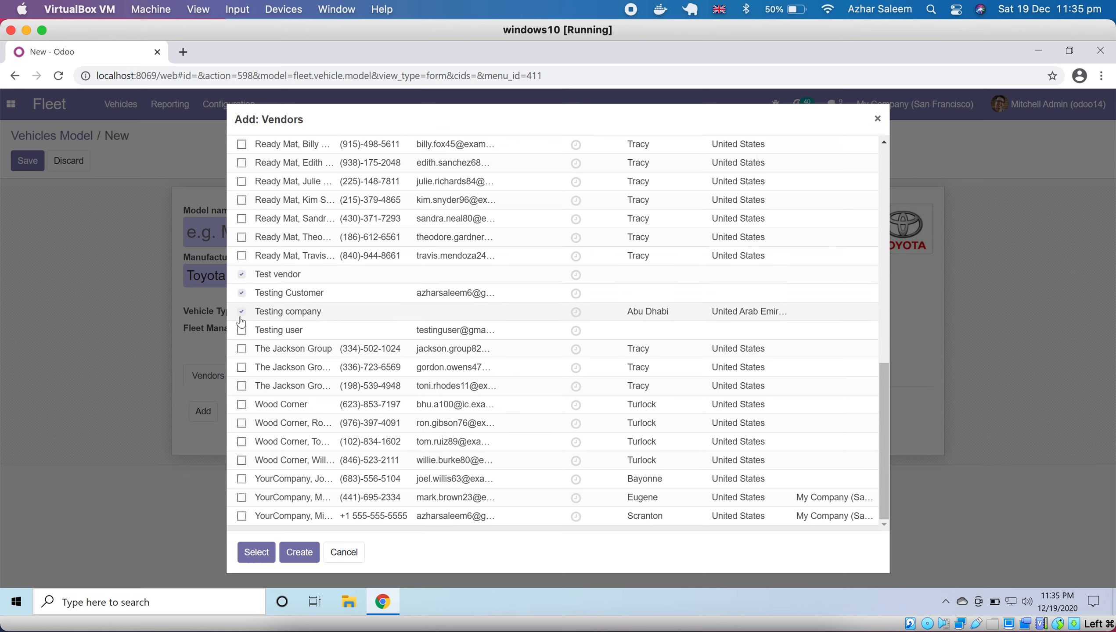
pyautogui.click(242, 331)
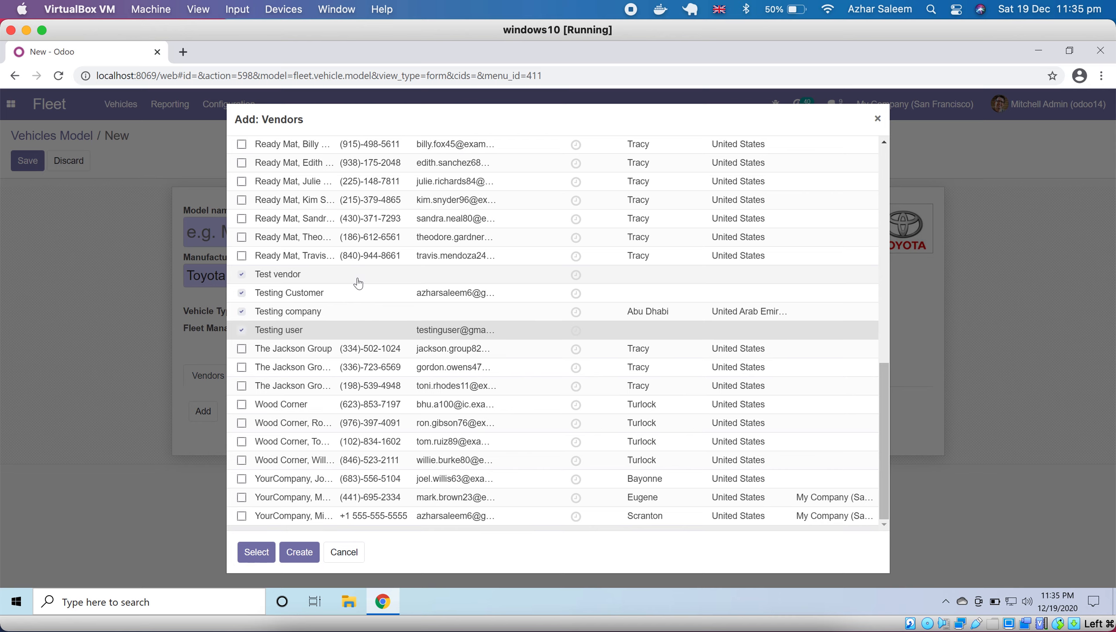
pyautogui.click(344, 552)
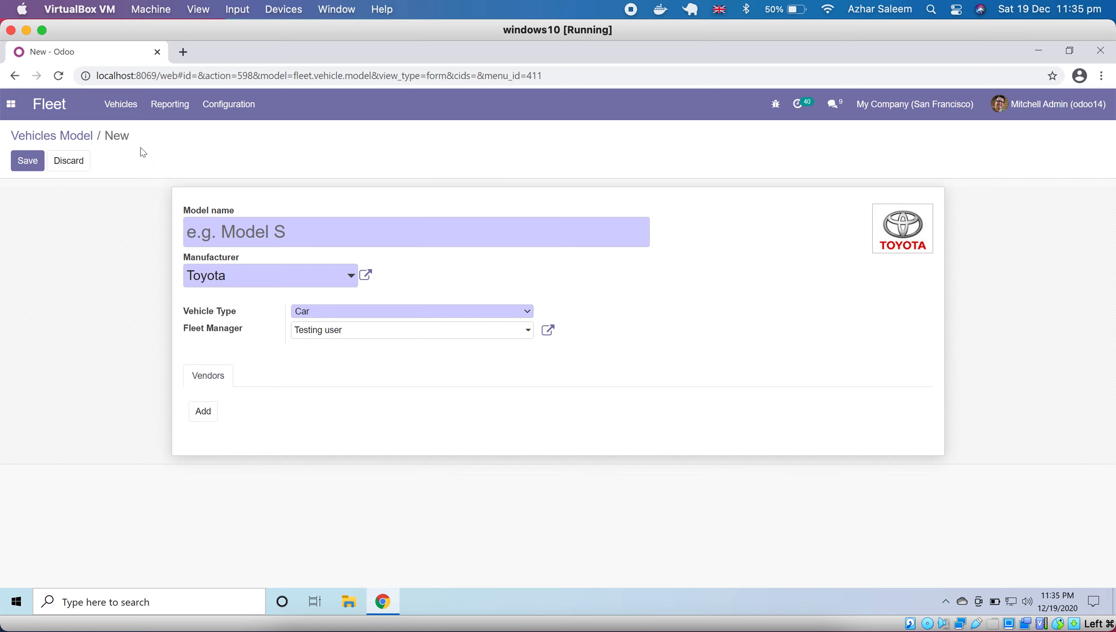
# - Discard the unsaved Toyota model and return to the vehicles overview, opening and discarding a blank vehicle form
pyautogui.click(85, 163)
pyautogui.click(362, 193)
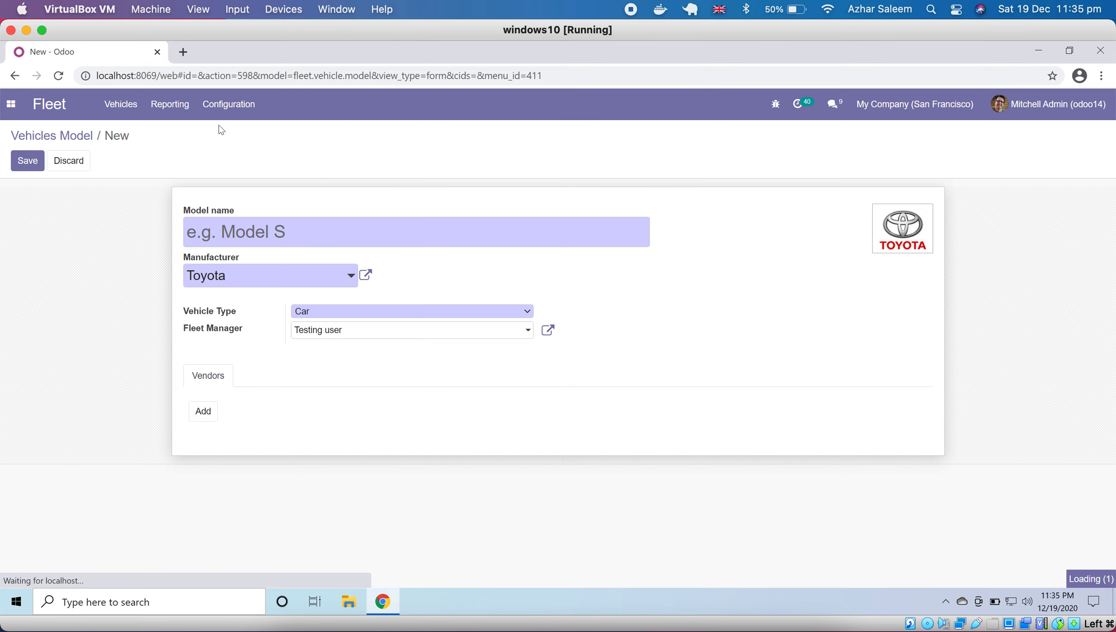
pyautogui.click(132, 105)
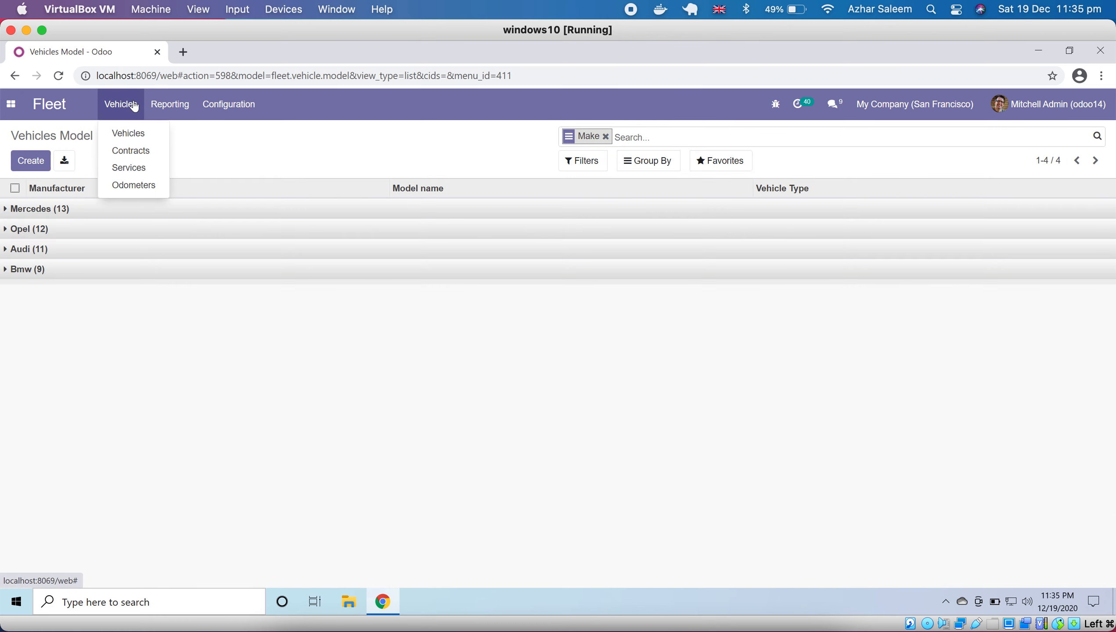
pyautogui.click(133, 138)
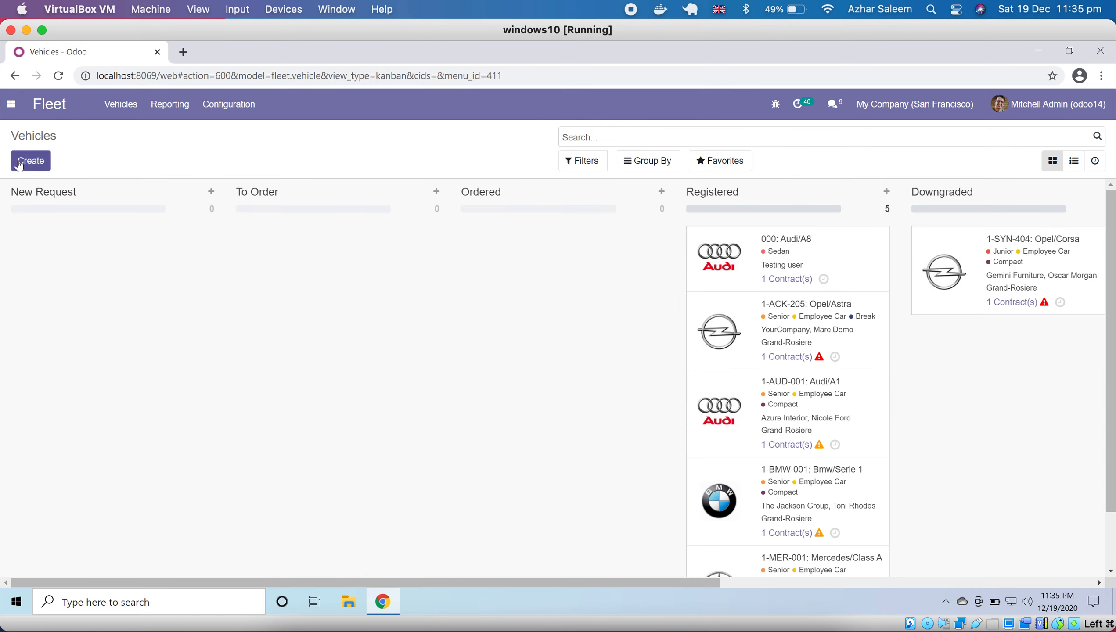
pyautogui.click(23, 162)
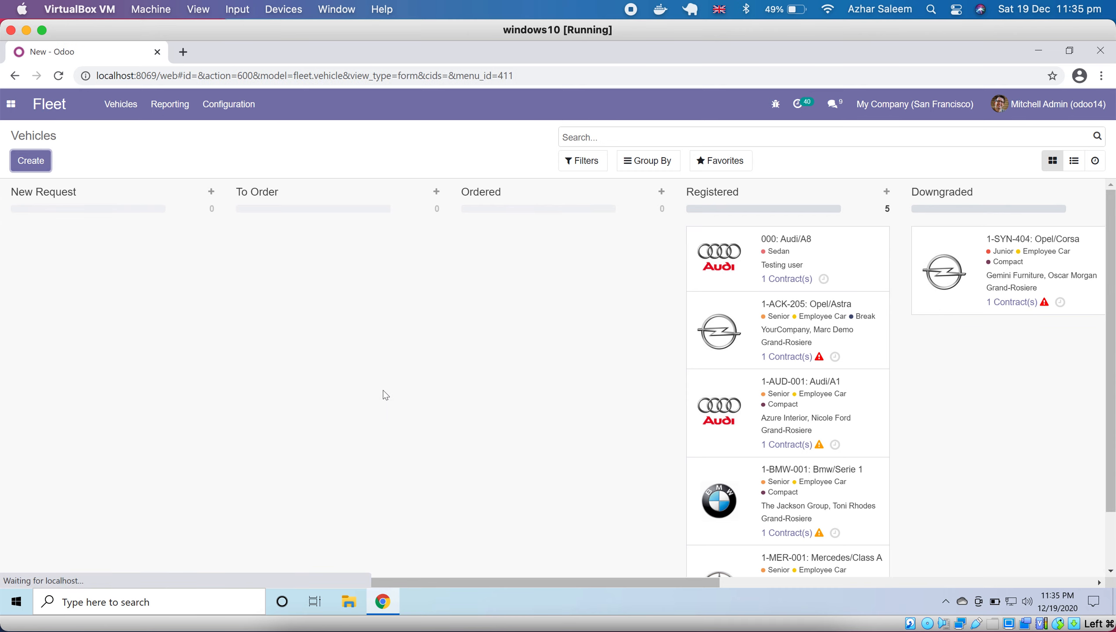
pyautogui.click(67, 162)
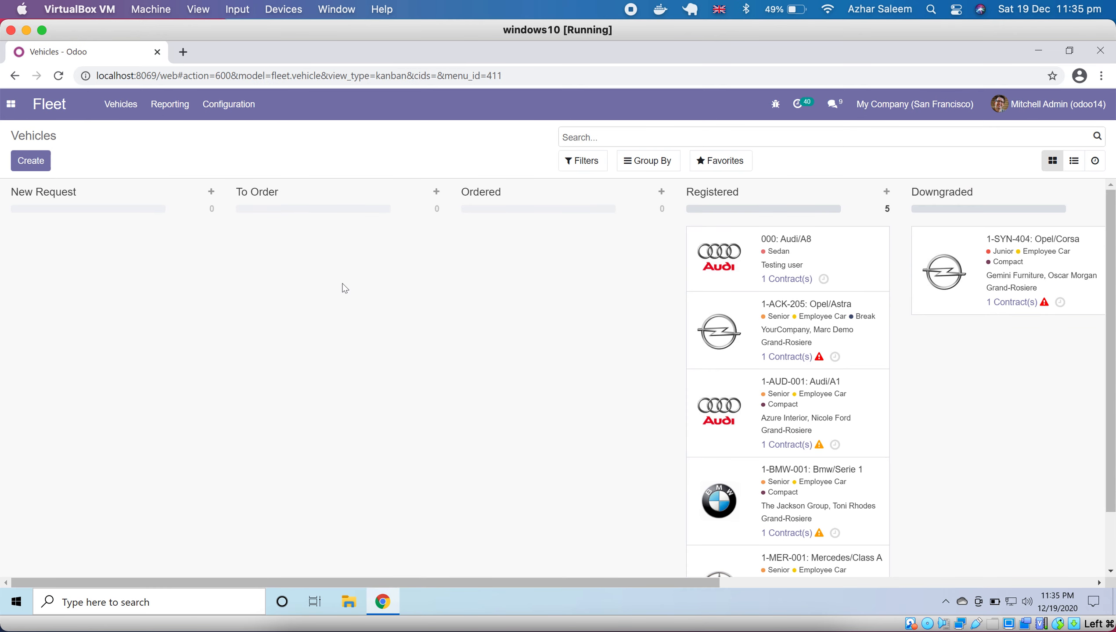
# - View the vehicles as a list, as a kanban board and as an activity overview
pyautogui.click(1075, 162)
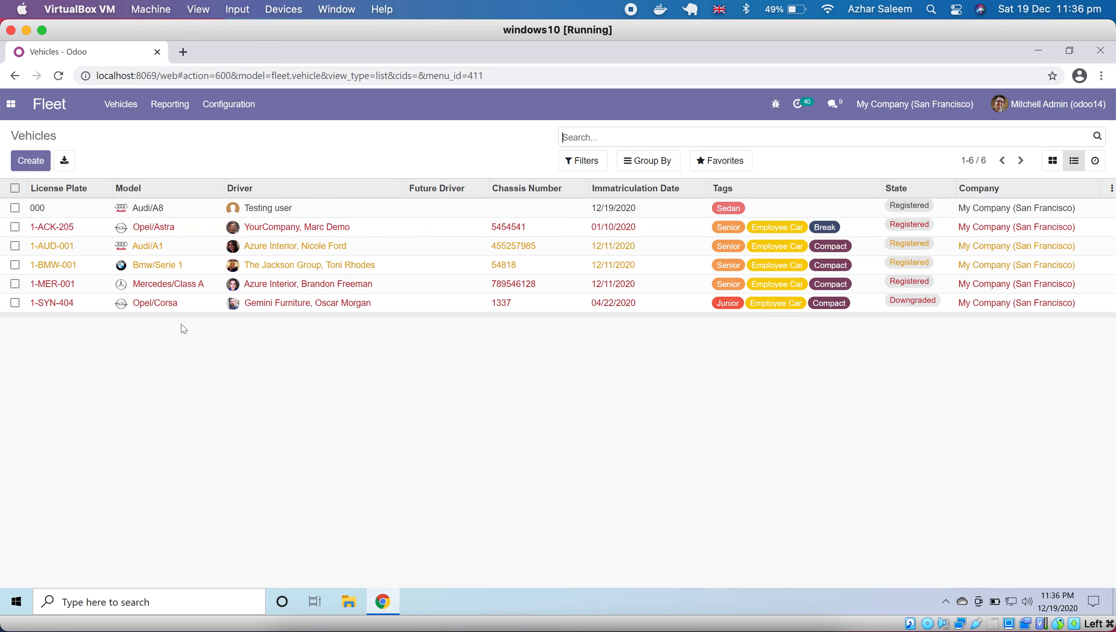
pyautogui.click(1049, 162)
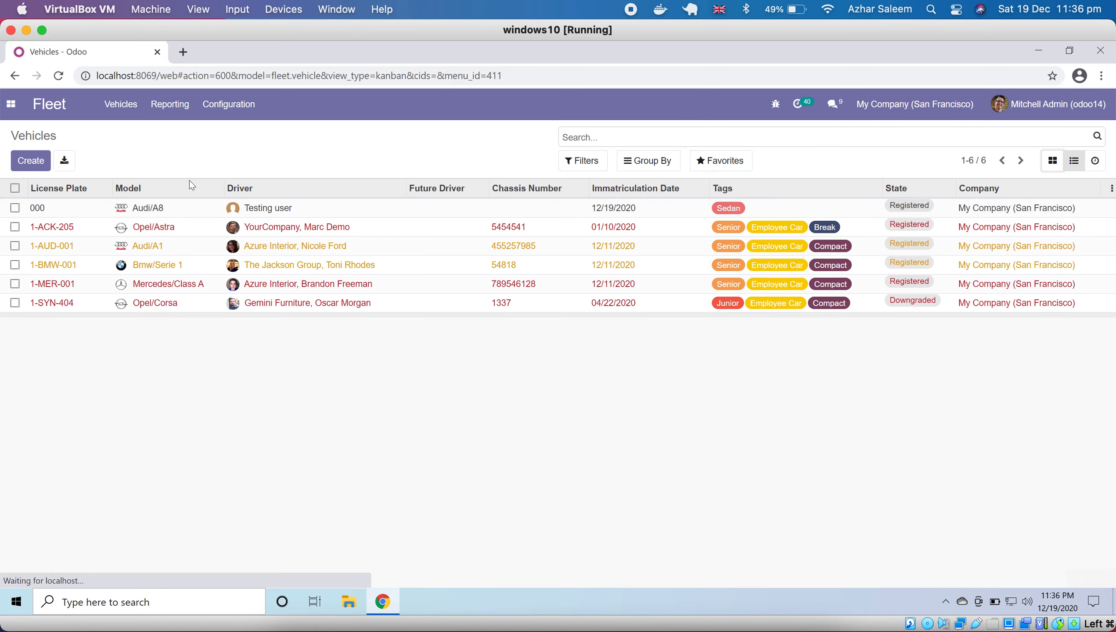
pyautogui.click(1095, 162)
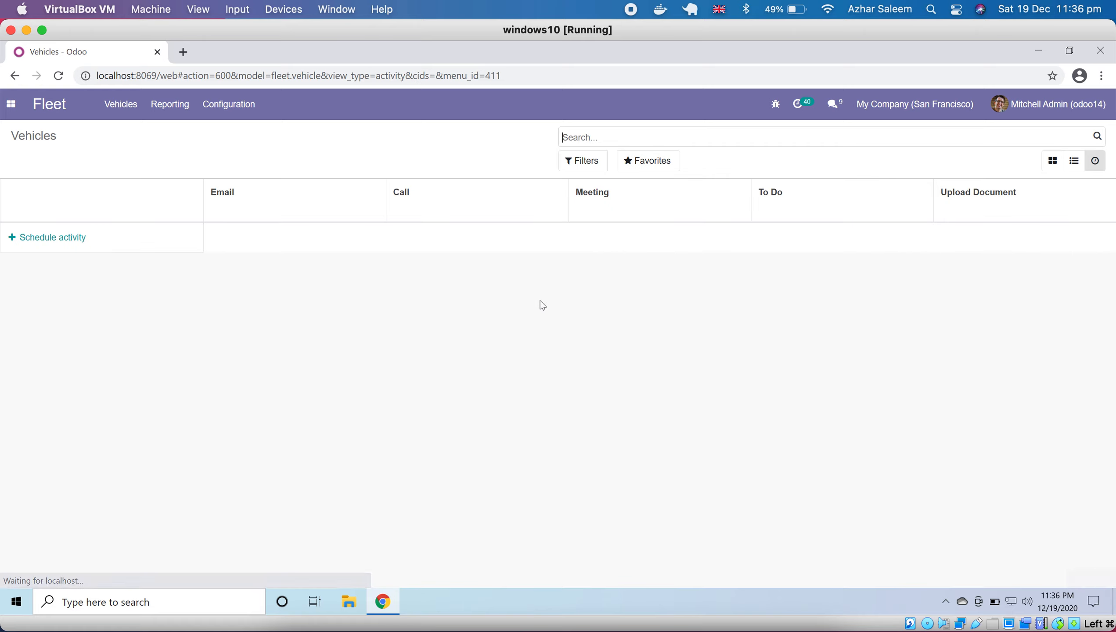
# - View the vehicle choices for scheduling an activity, cancel the selection, and return to the kanban board
pyautogui.click(14, 242)
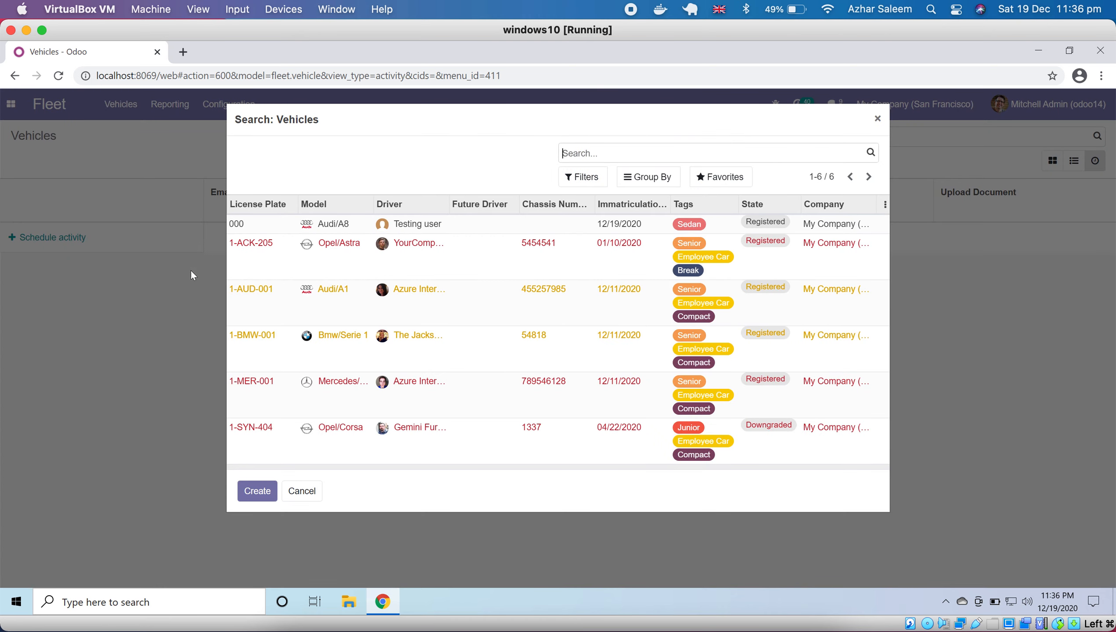
pyautogui.click(304, 491)
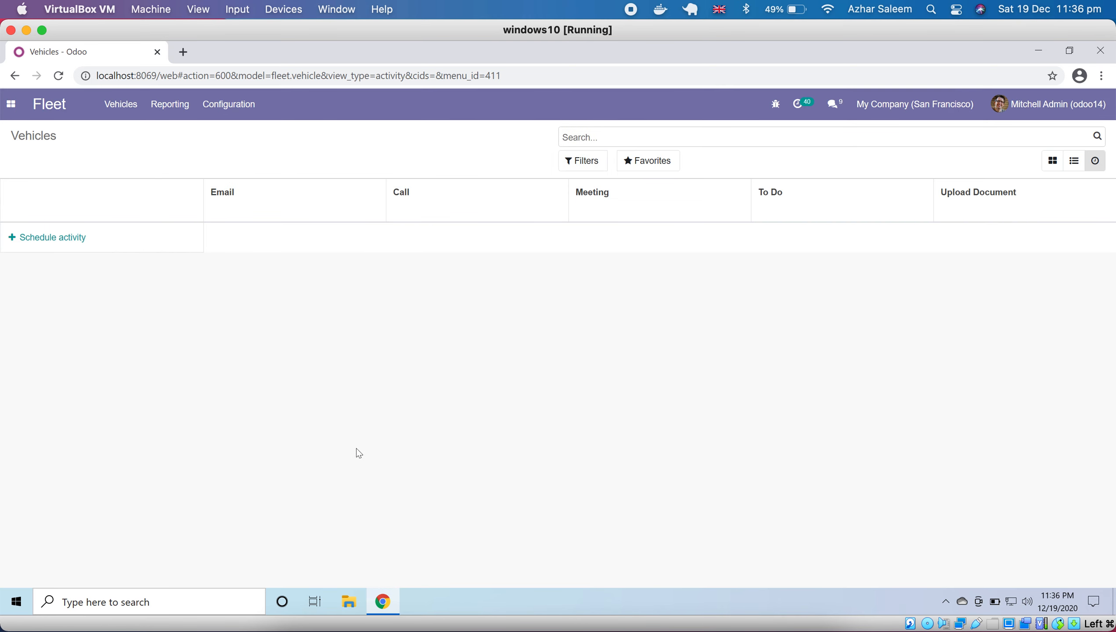
pyautogui.click(1053, 160)
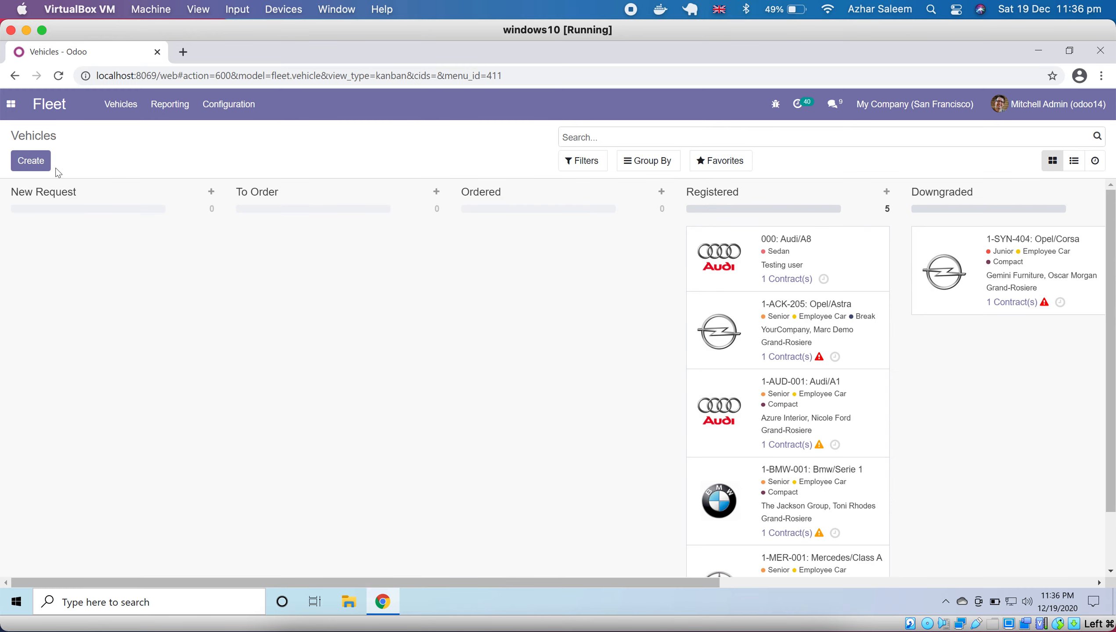
# - Start a new vehicle record and set its model to Bmw/Serie Hybrid
pyautogui.click(21, 167)
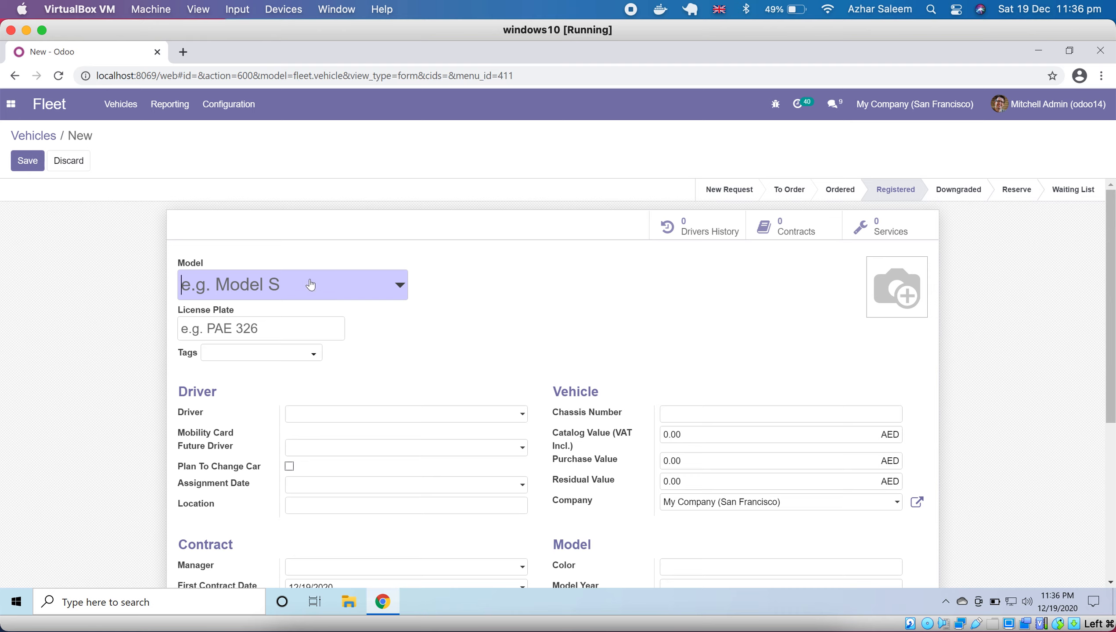
pyautogui.write('B')
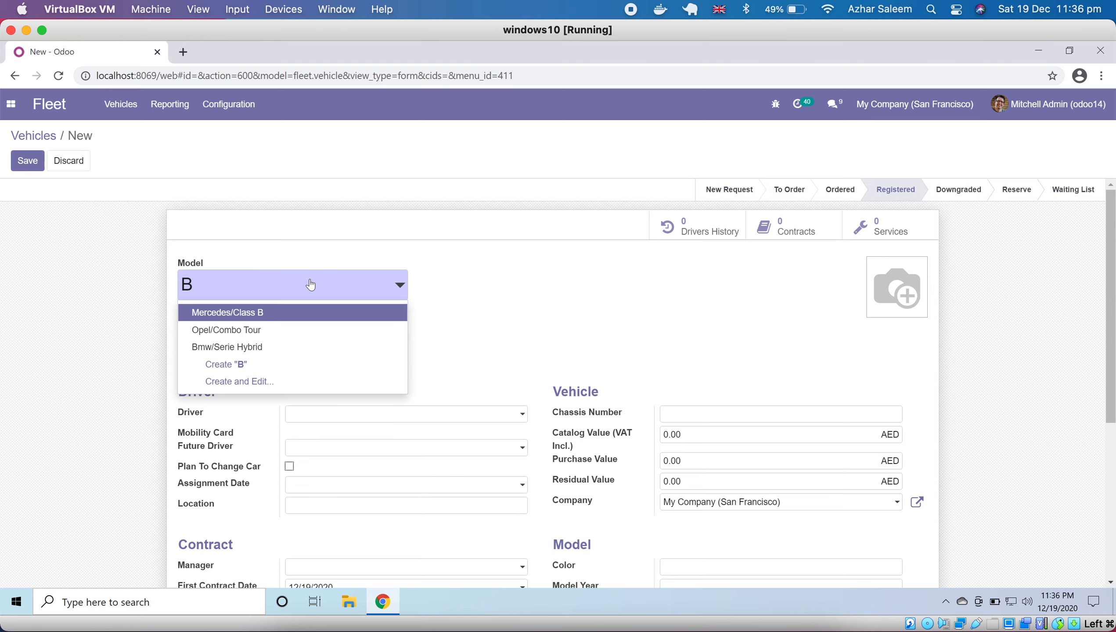
pyautogui.write('M')
pyautogui.press('BackSpace')
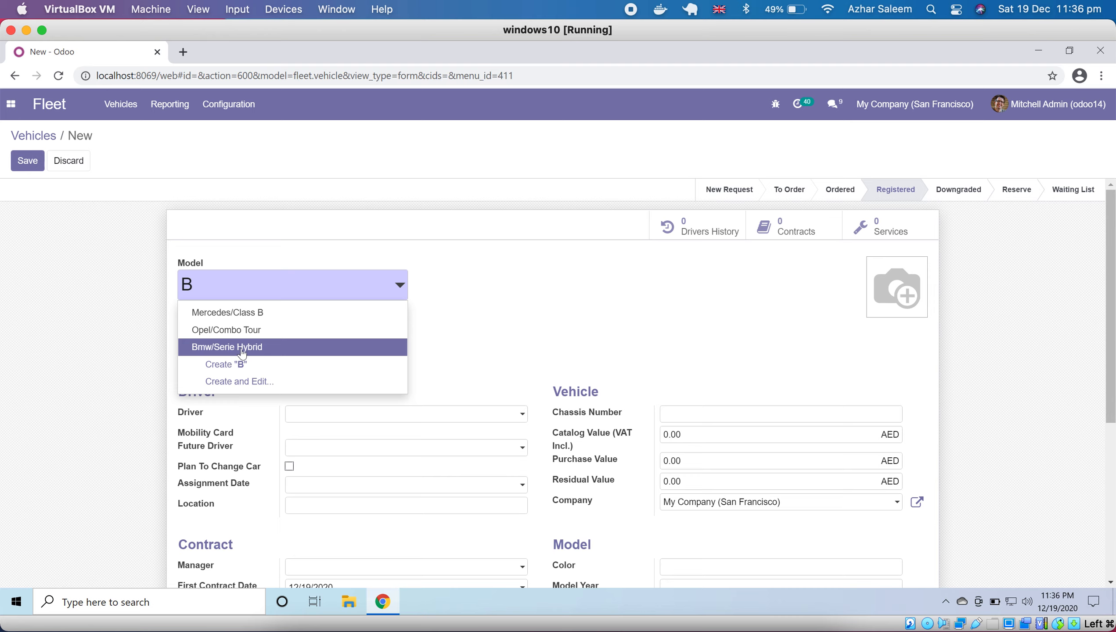
pyautogui.click(241, 353)
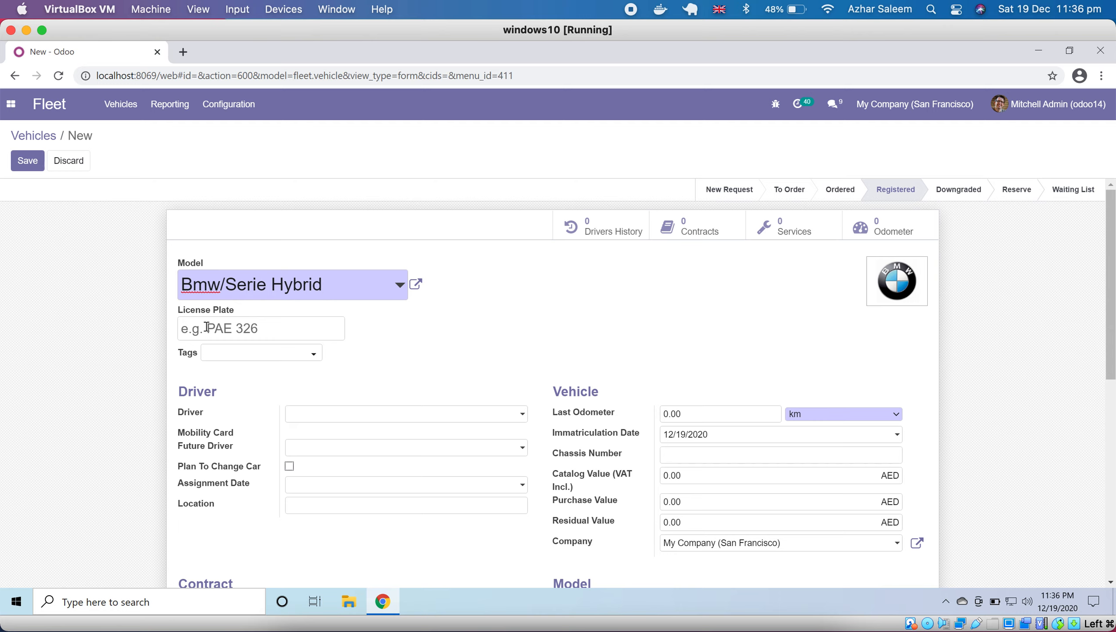
# - Set the new vehicle's license plate to 1234 and add the Sedan tag
pyautogui.click(238, 327)
pyautogui.write('1234')
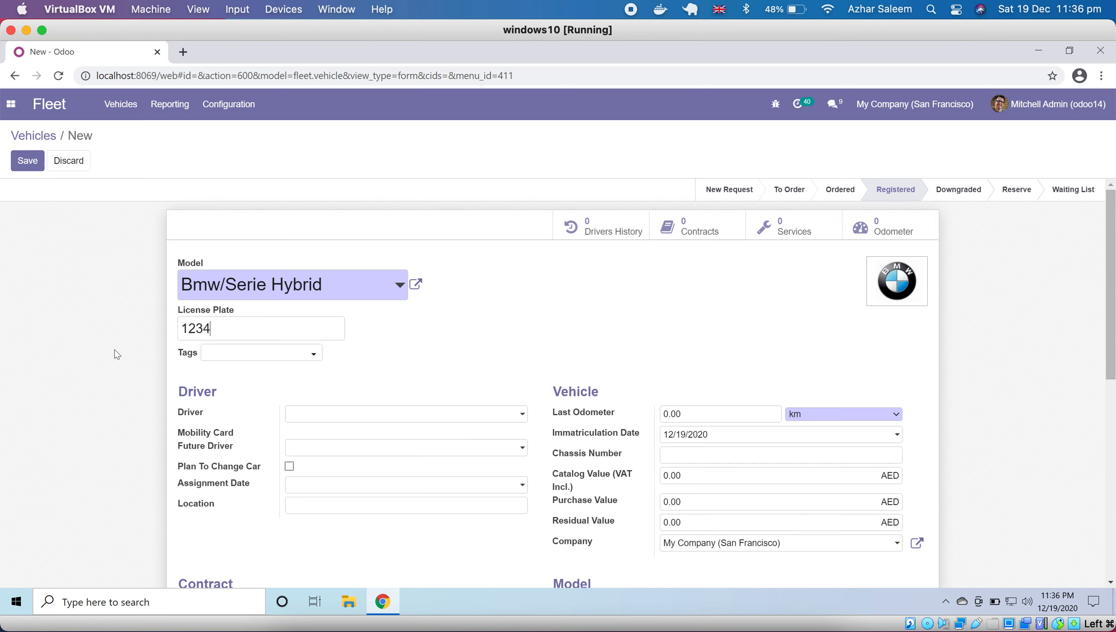
pyautogui.click(231, 354)
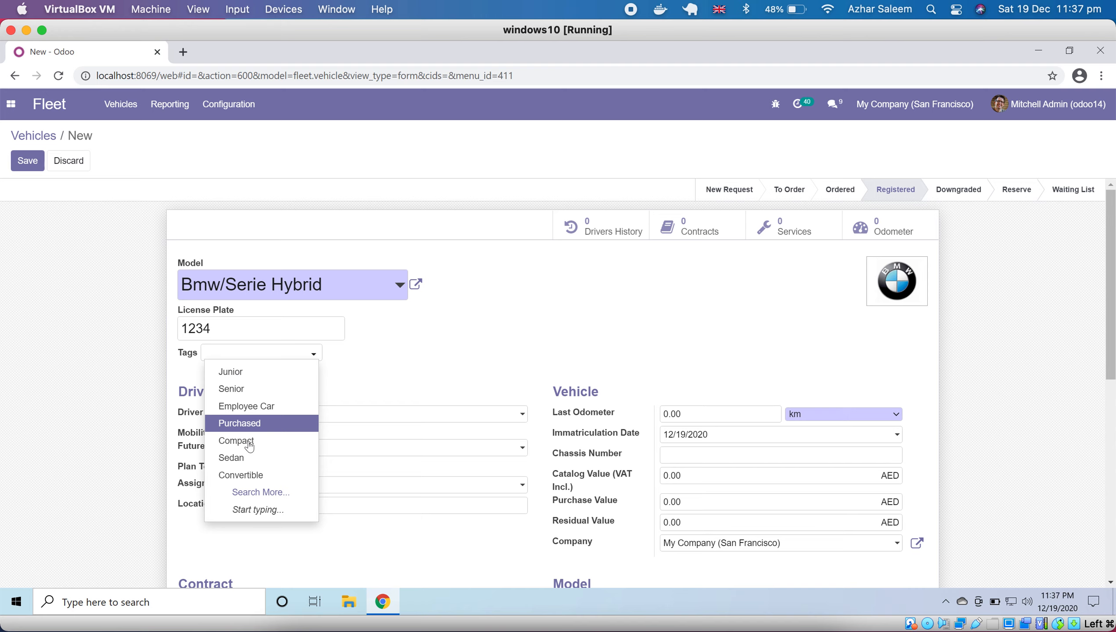
pyautogui.click(244, 458)
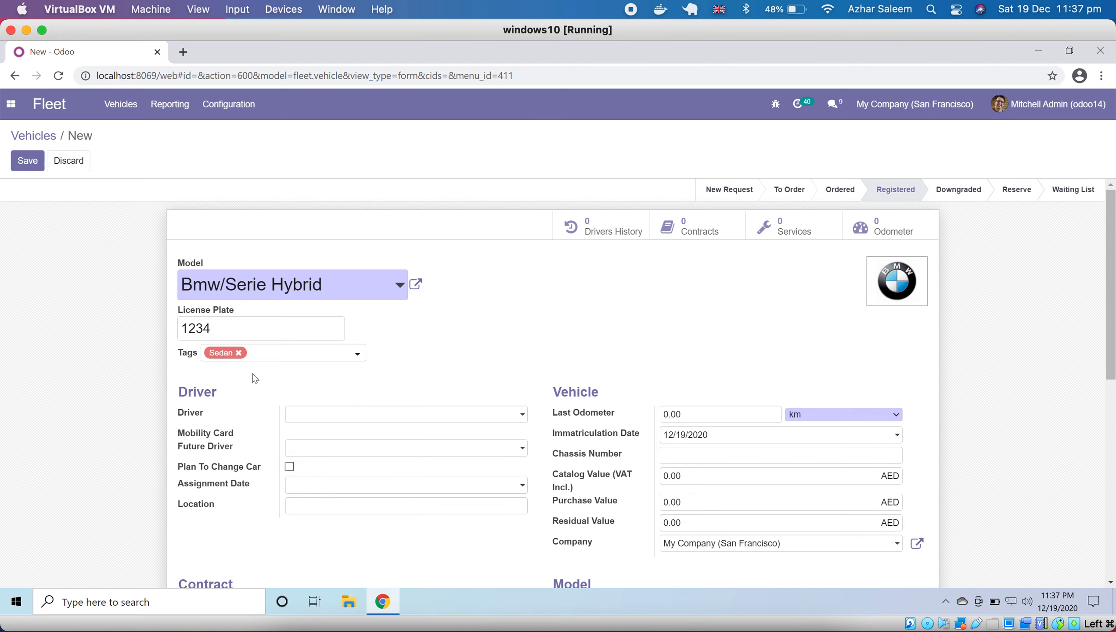
# - Assign Testing user as the vehicle's driver and view the future driver choices without selecting one
pyautogui.click(363, 417)
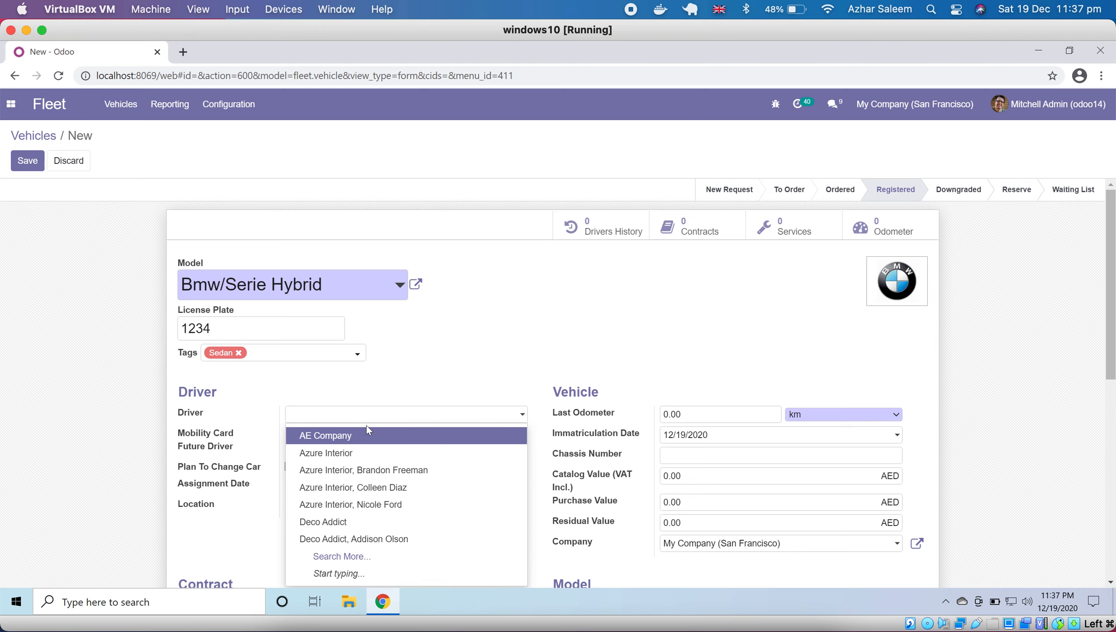
pyautogui.write('tes')
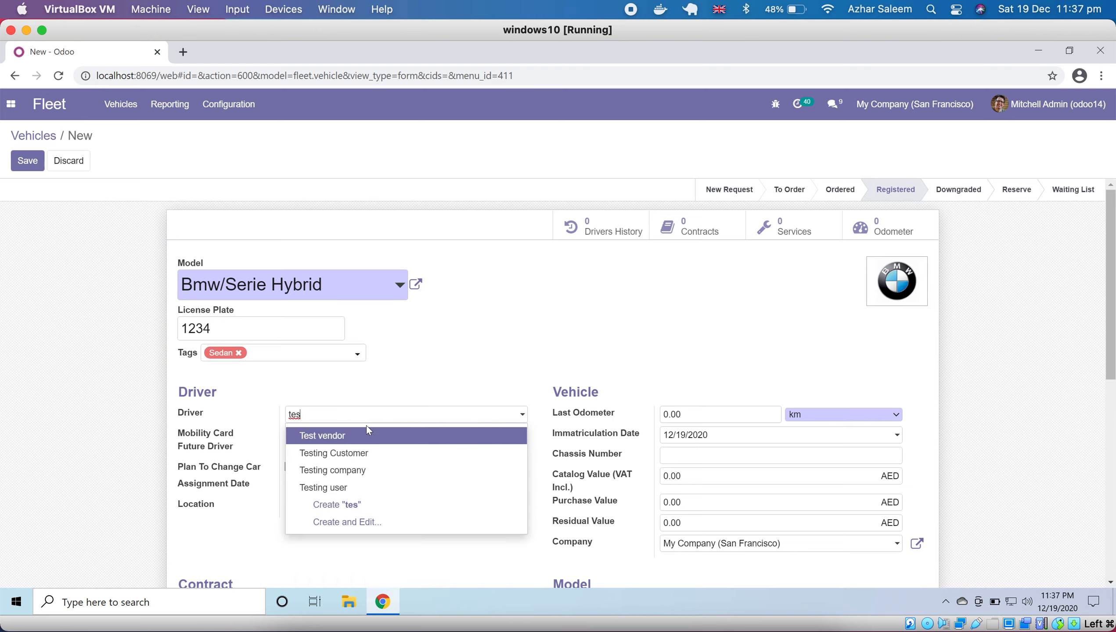
pyautogui.click(360, 489)
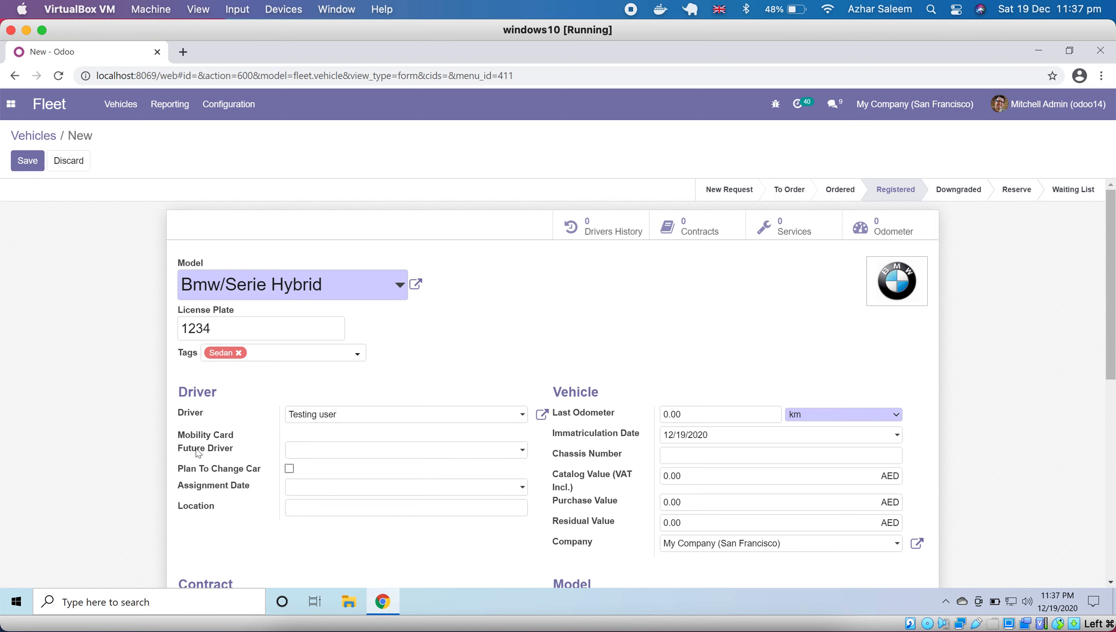
pyautogui.click(314, 452)
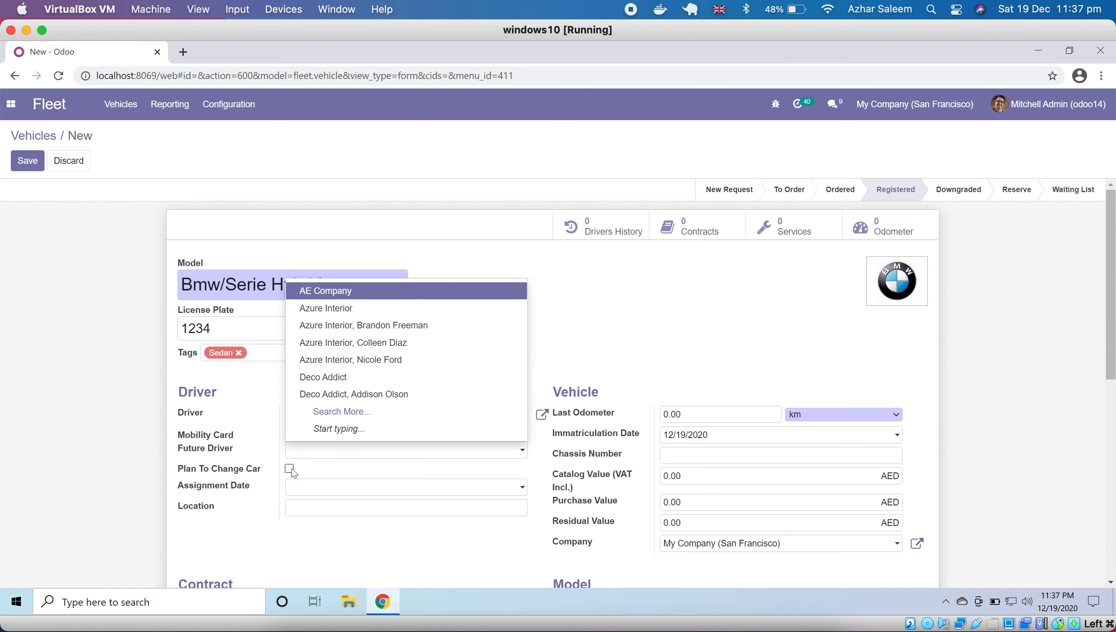
pyautogui.click(351, 478)
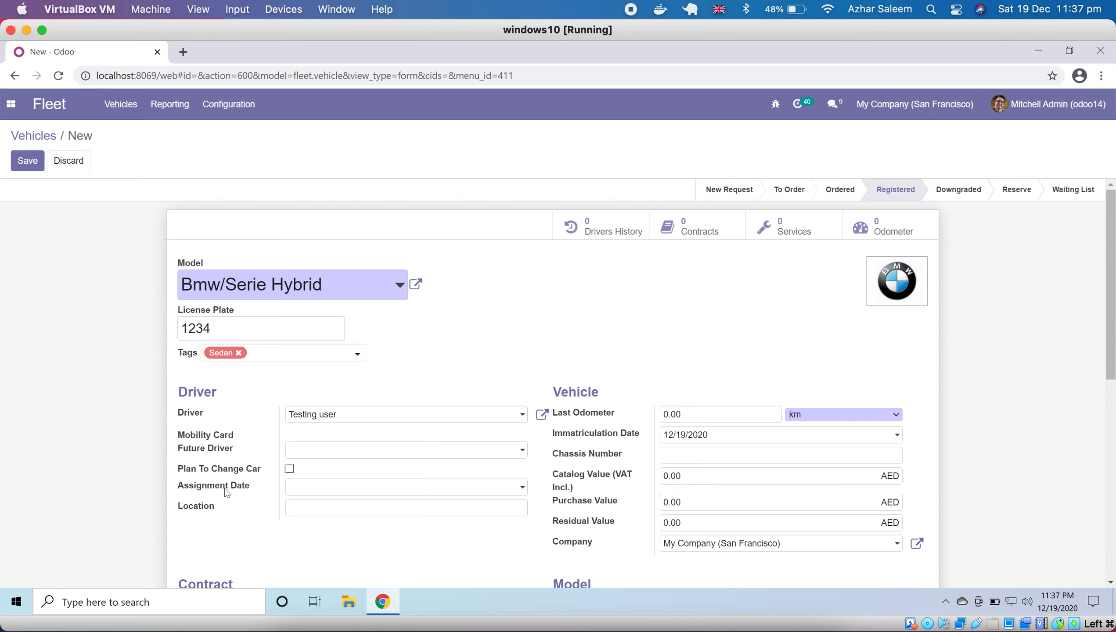
# - Set the driver assignment date to 12/19/2020 and the vehicle's location to Abu Dhabi
pyautogui.click(296, 493)
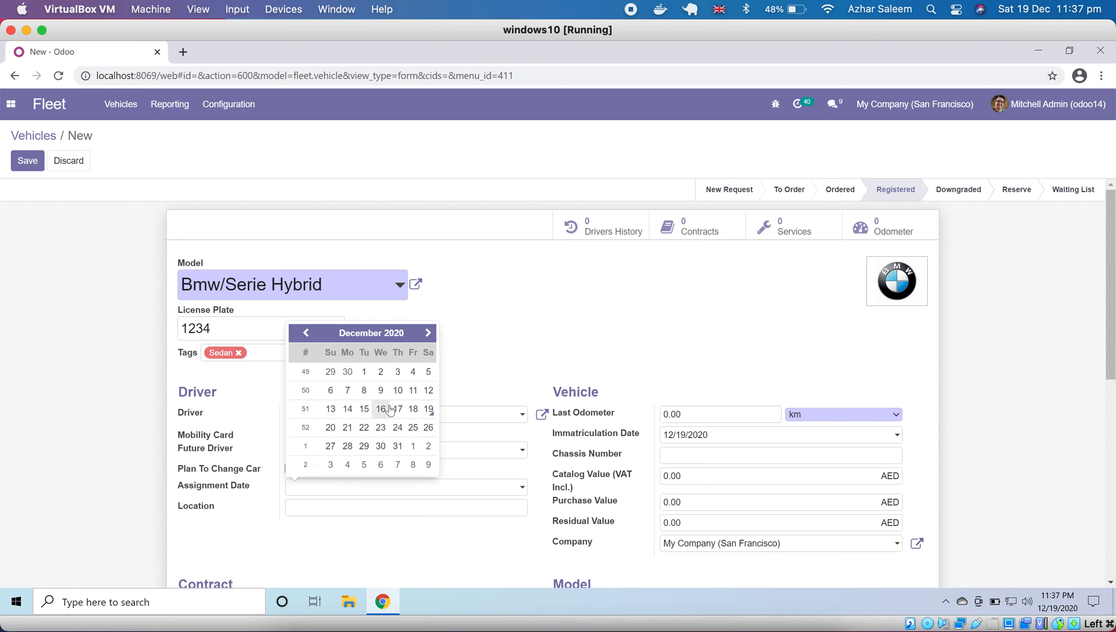
pyautogui.click(428, 410)
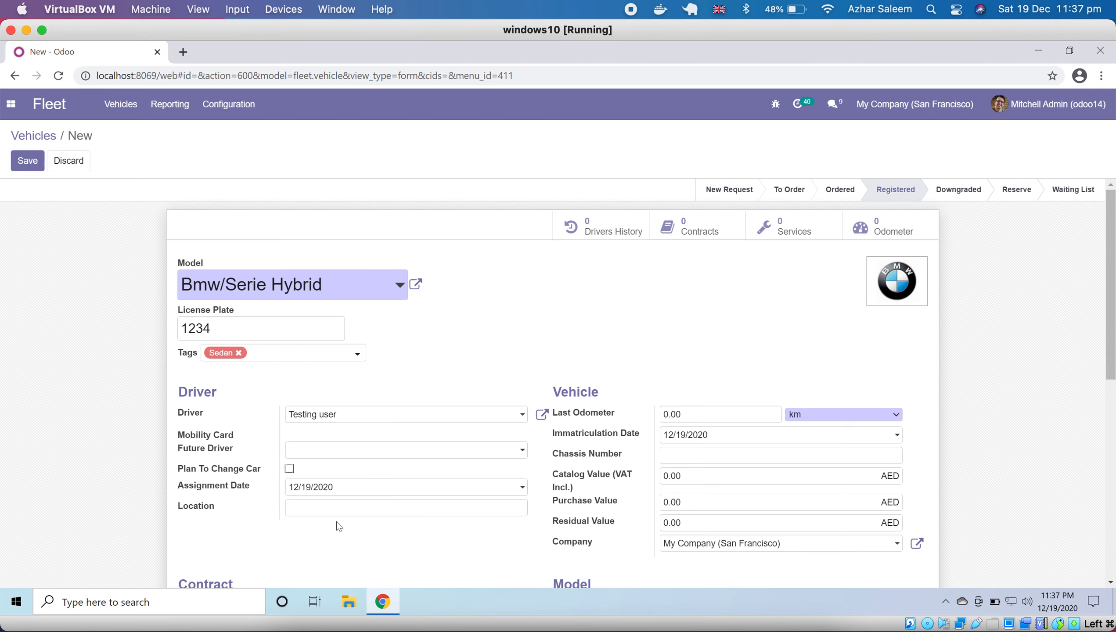
pyautogui.click(442, 510)
pyautogui.write('Abu Dhabi')
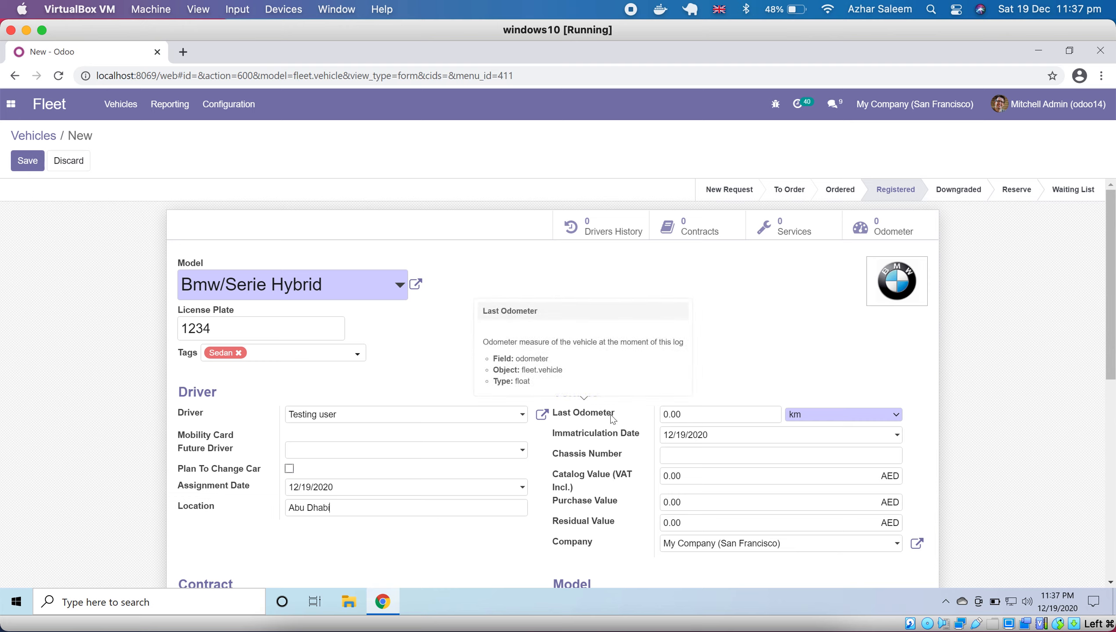
pyautogui.click(252, 105)
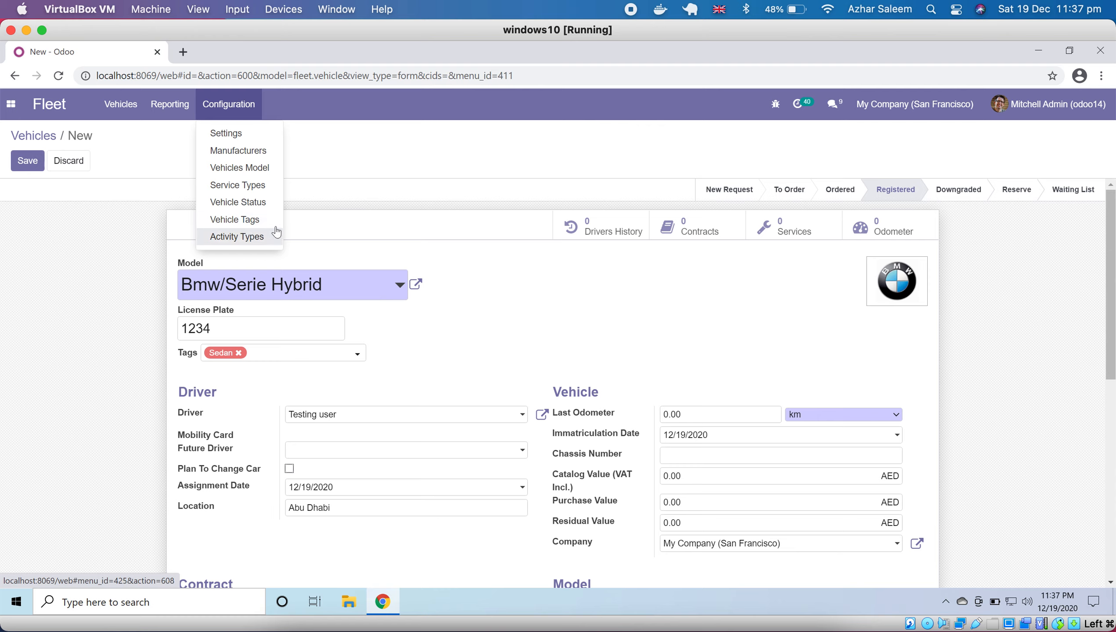
pyautogui.click(177, 109)
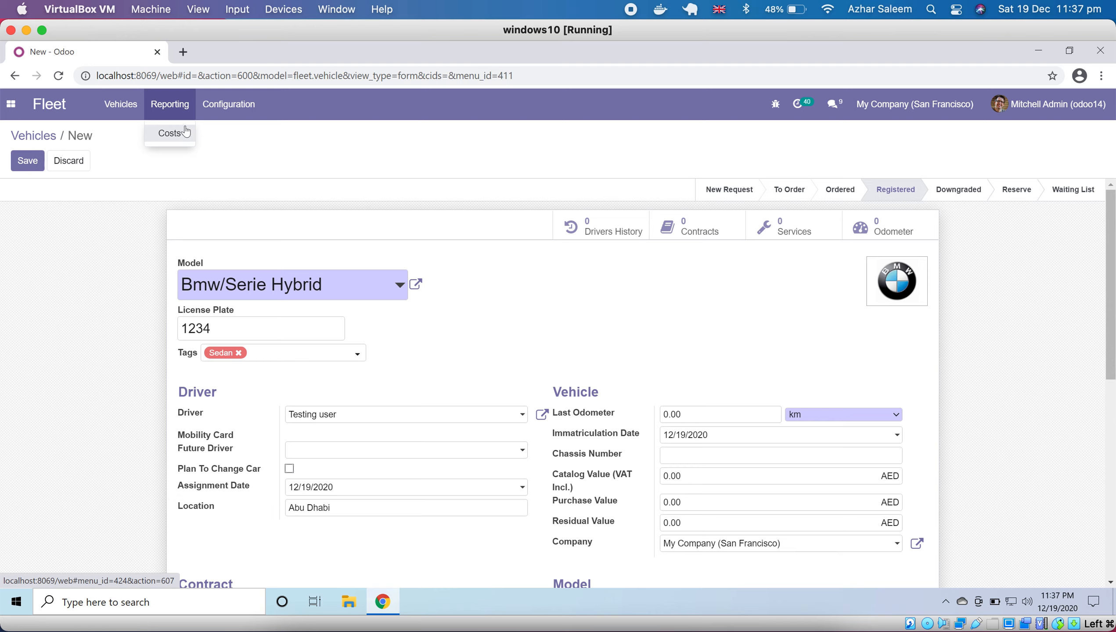
pyautogui.click(221, 111)
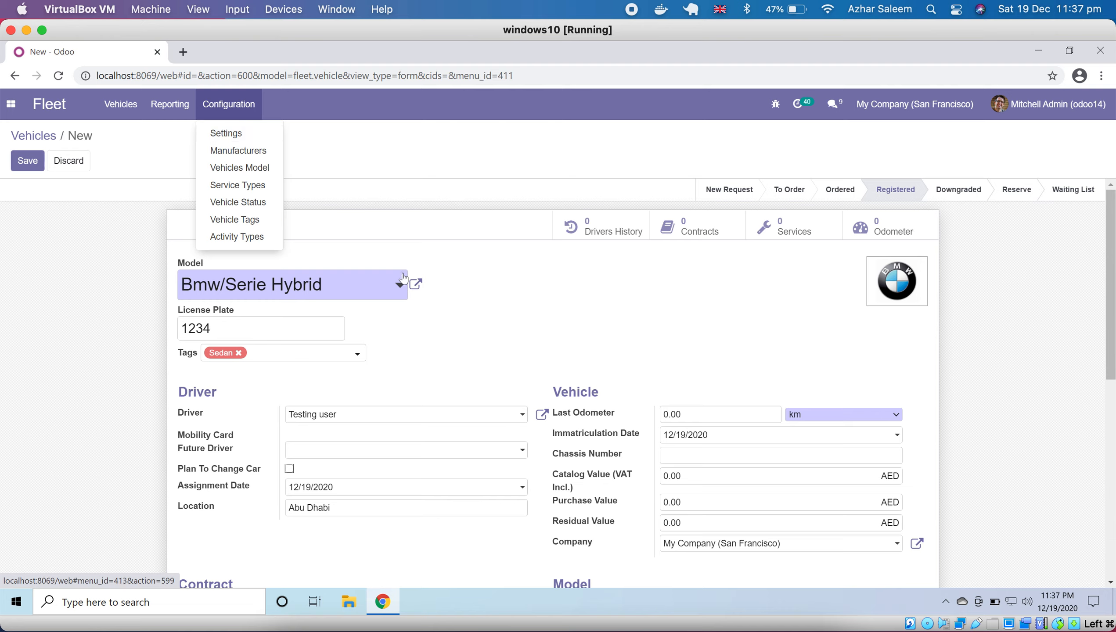
pyautogui.click(500, 297)
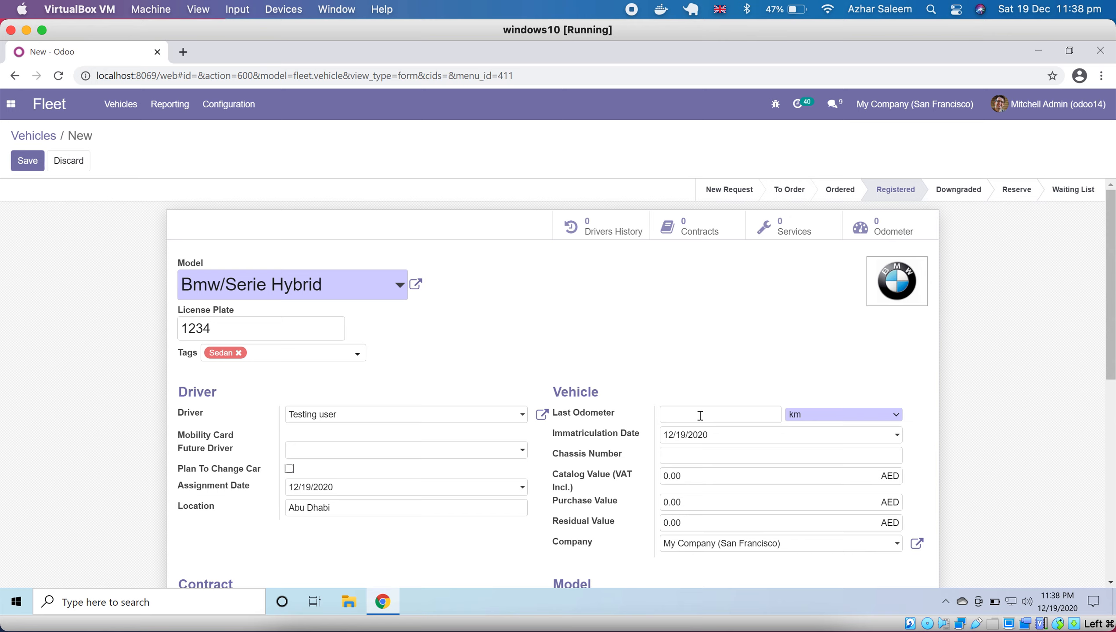
# - Set the vehicle's last odometer reading to 120 and keep km as its unit
pyautogui.write('120')
pyautogui.click(883, 415)
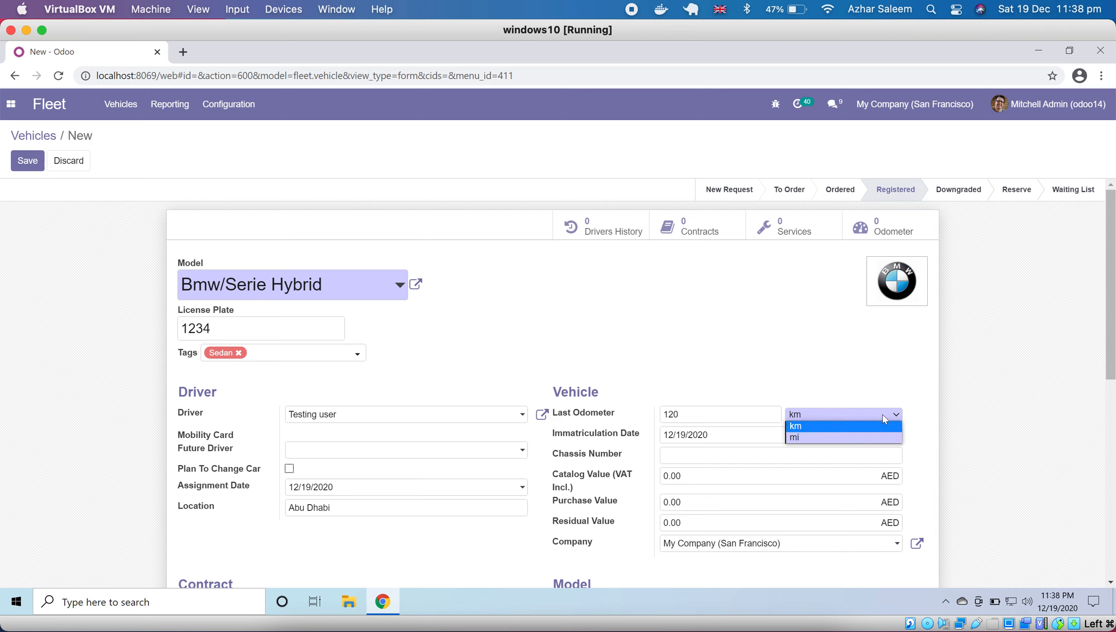
pyautogui.click(856, 416)
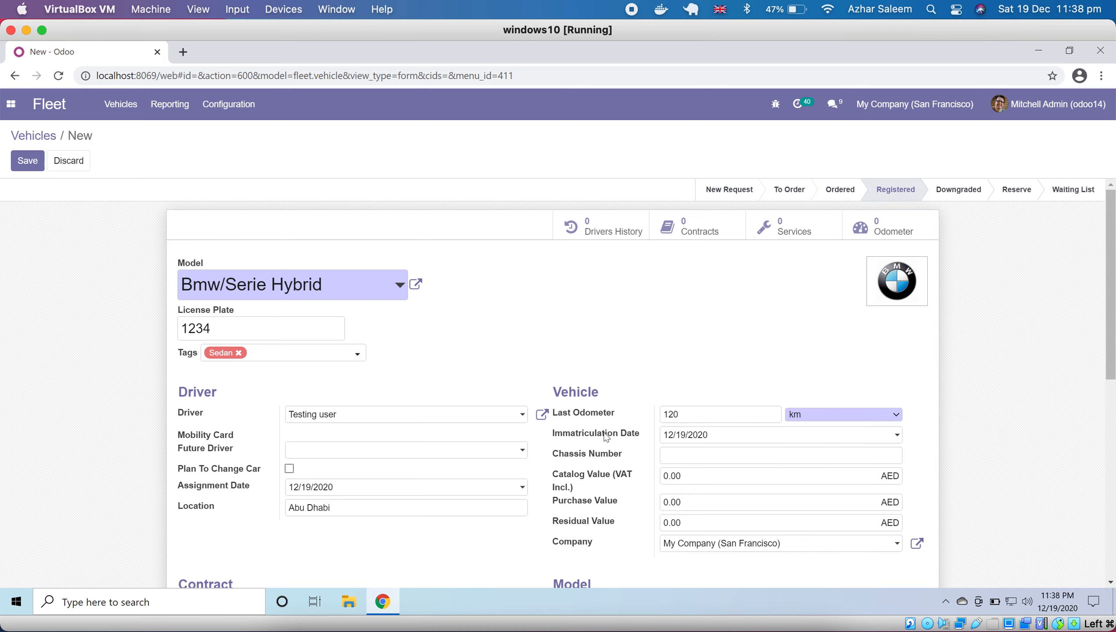
# - Review the vehicle, contract, model and engine fields of the new record, and save it
pyautogui.scroll(-3, 606, 437)
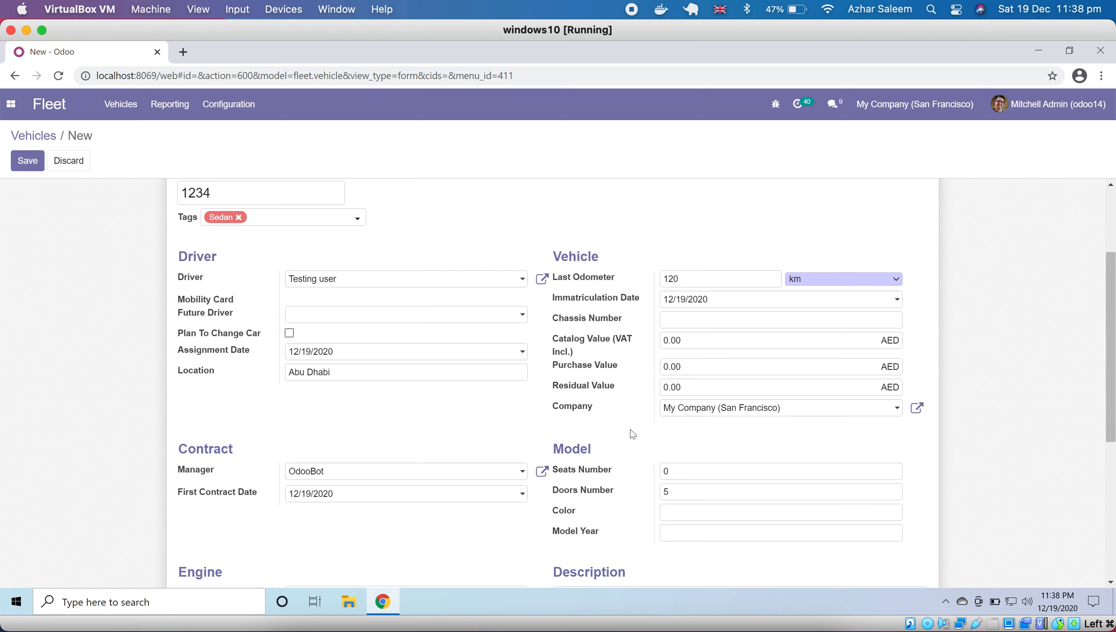
pyautogui.scroll(-2, 629, 408)
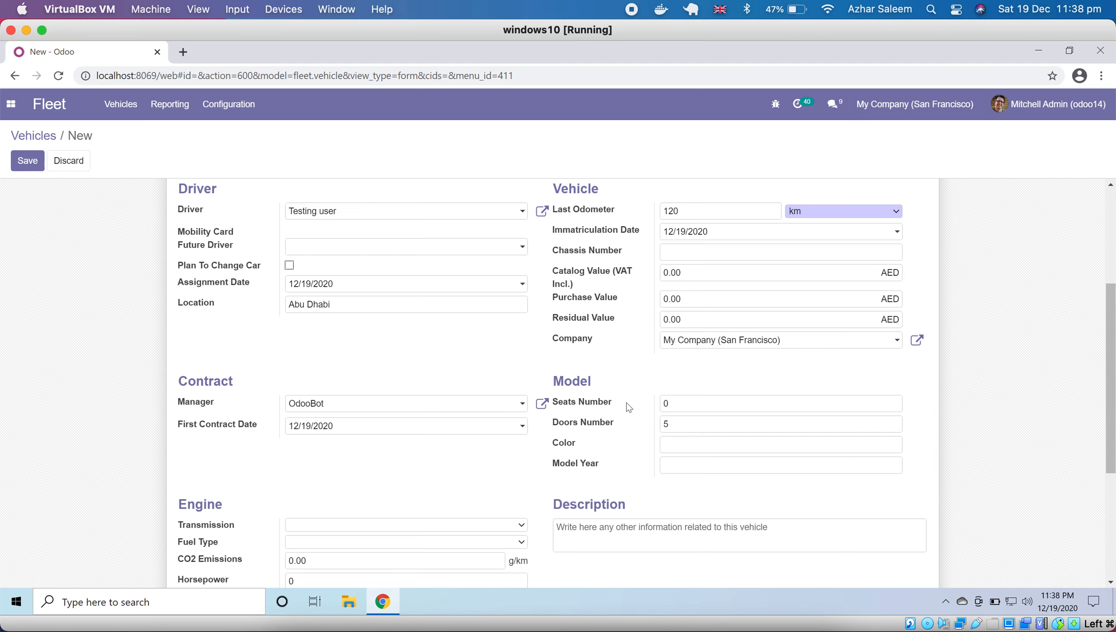
pyautogui.scroll(-3, 628, 407)
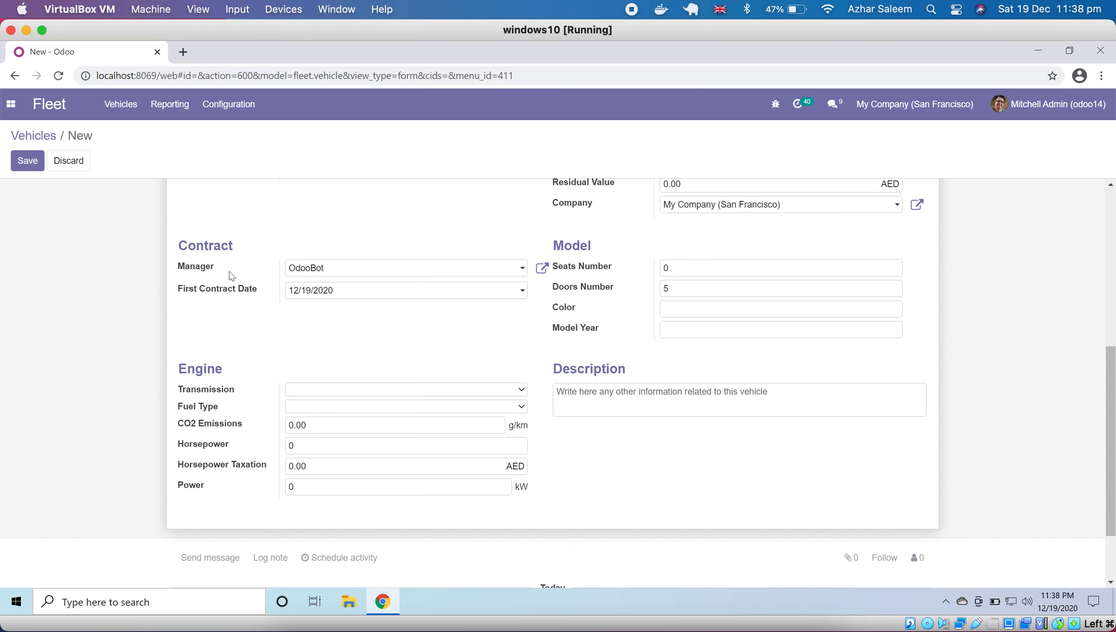
pyautogui.scroll(-2, 371, 271)
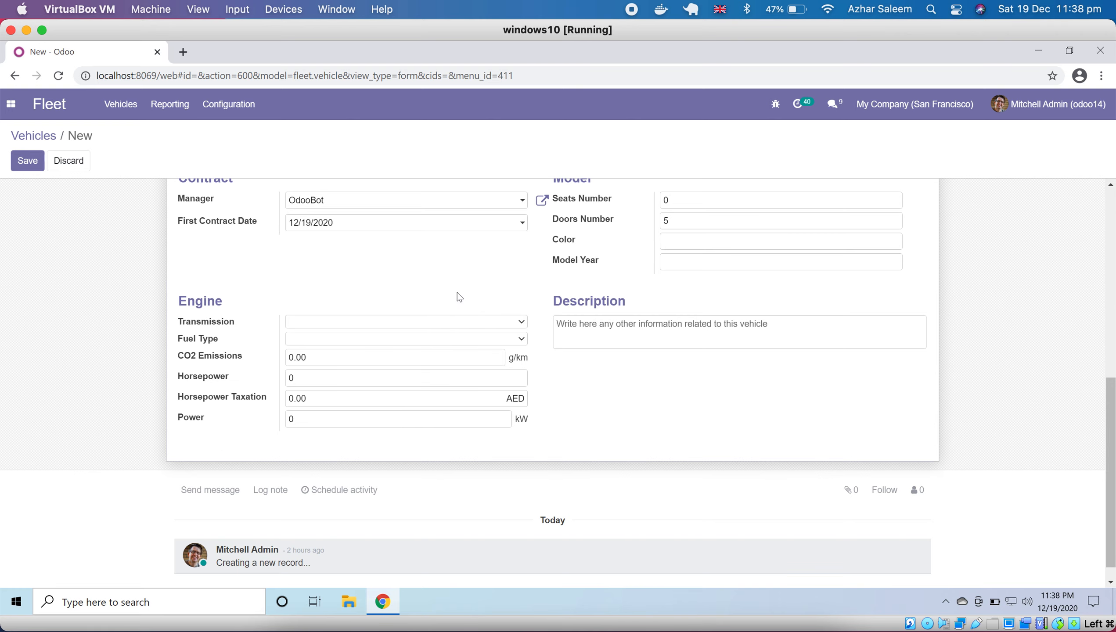
pyautogui.scroll(5, 460, 297)
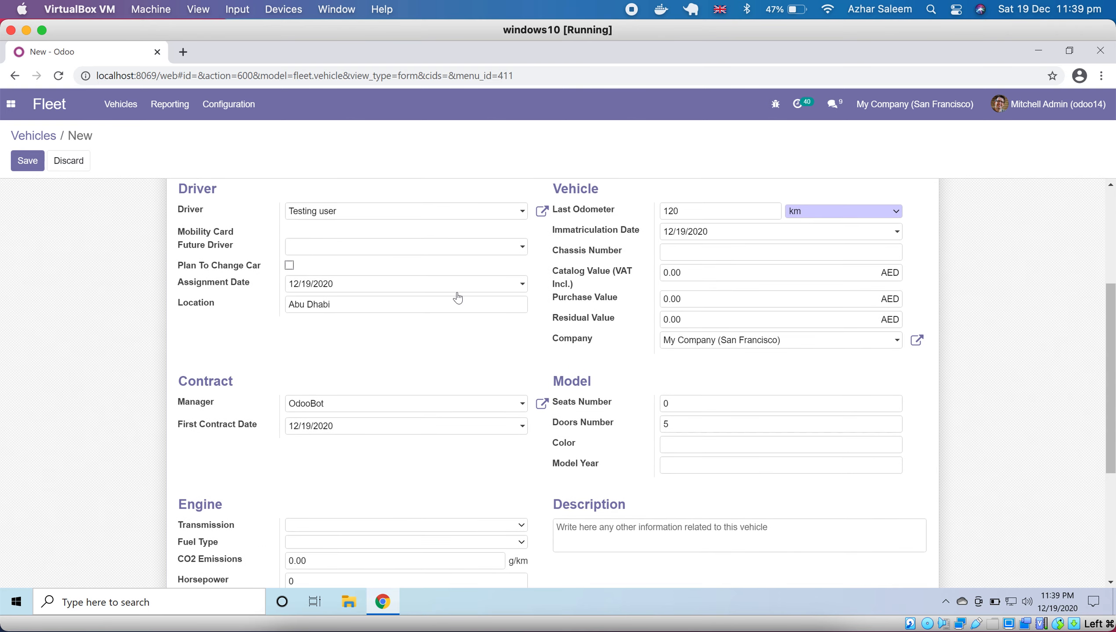
pyautogui.scroll(2, 458, 298)
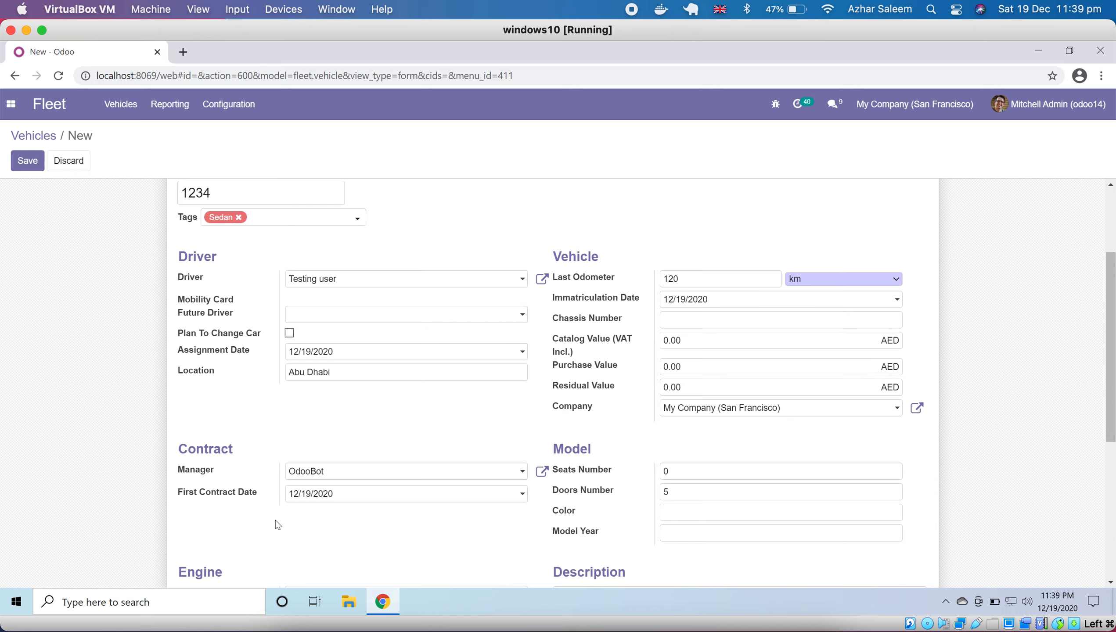
pyautogui.scroll(2, 277, 525)
pyautogui.click(33, 166)
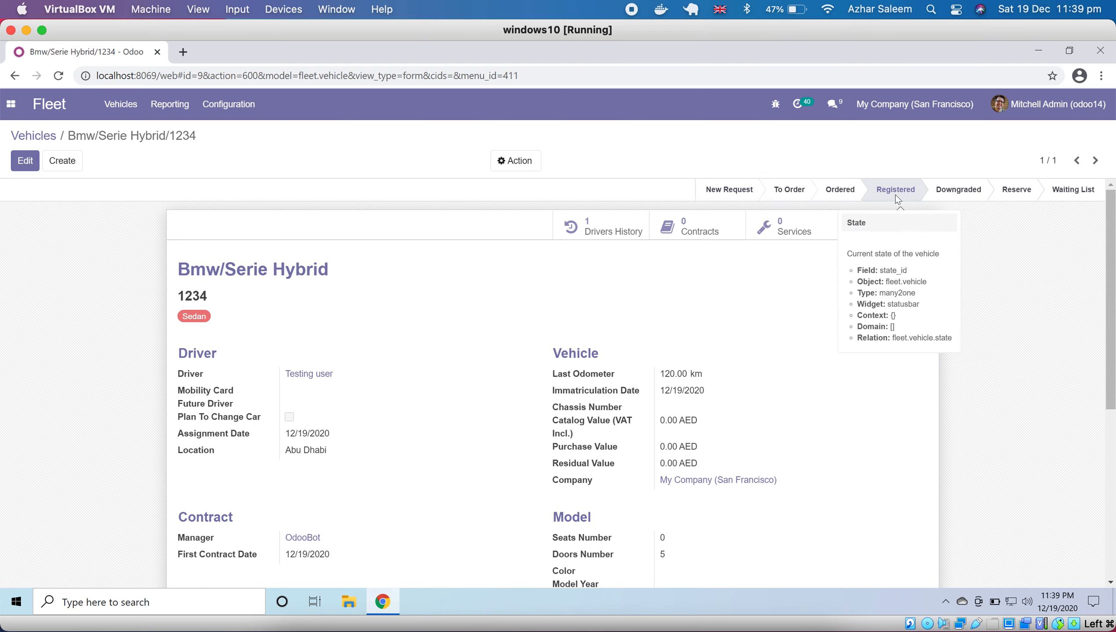
# - Move vehicle 1-BMW-001 from Registered to Ordered on the vehicles board, and check its record
pyautogui.click(37, 141)
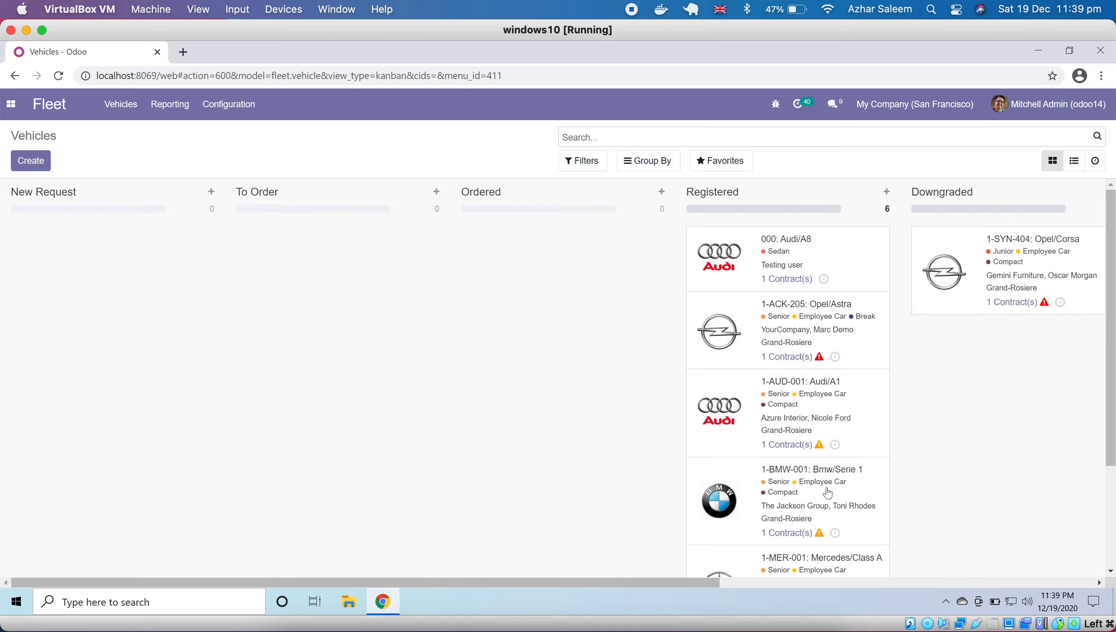
pyautogui.moveTo(827, 493); pyautogui.dragTo(520, 340)
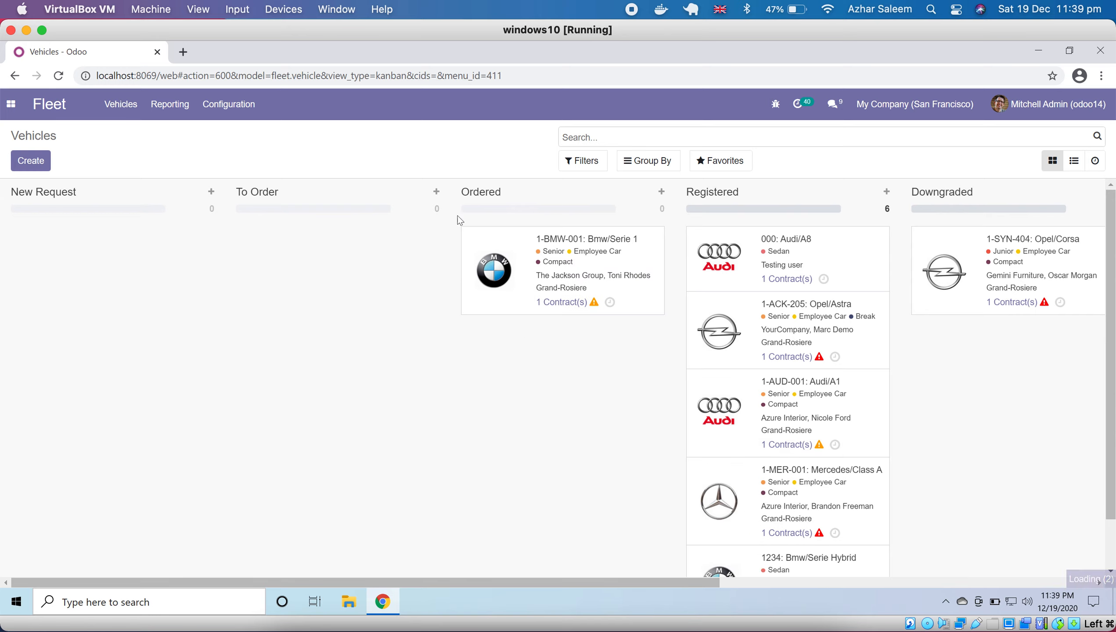
pyautogui.click(593, 247)
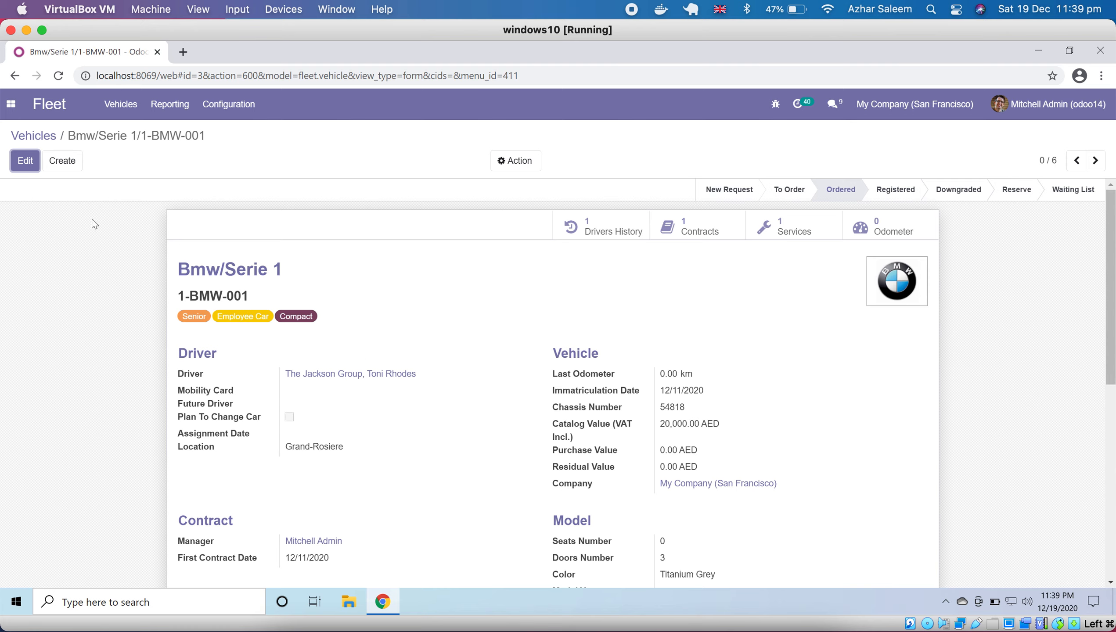
pyautogui.click(46, 137)
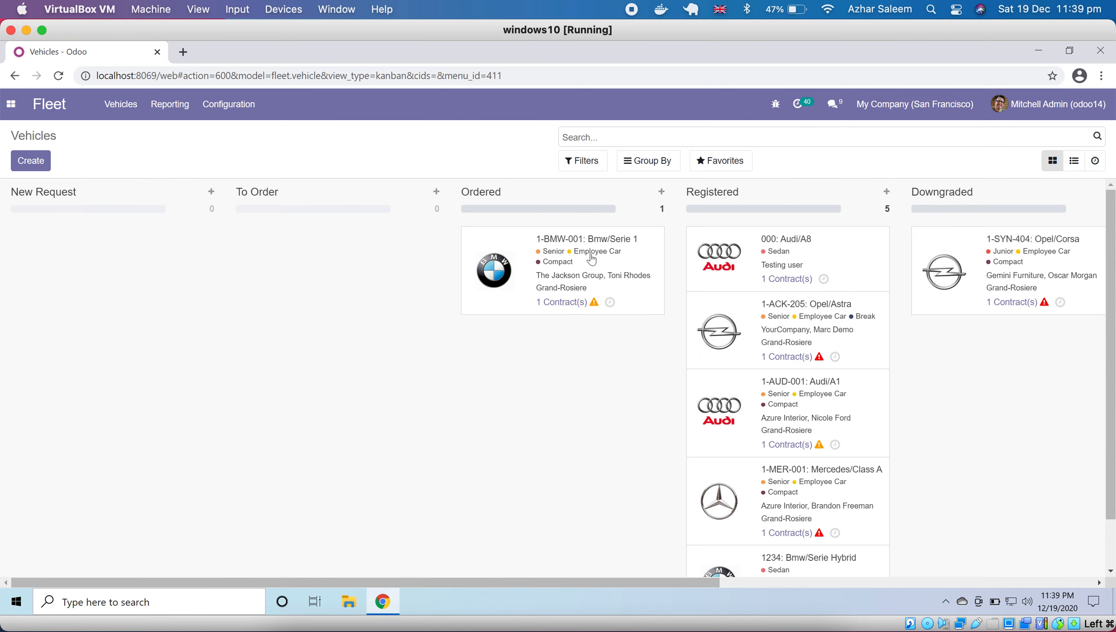
# - Return vehicle 1-BMW-001 from Ordered to Registered, and move vehicle 1234 from Registered via To Order to New Request
pyautogui.moveTo(586, 247); pyautogui.dragTo(752, 393)
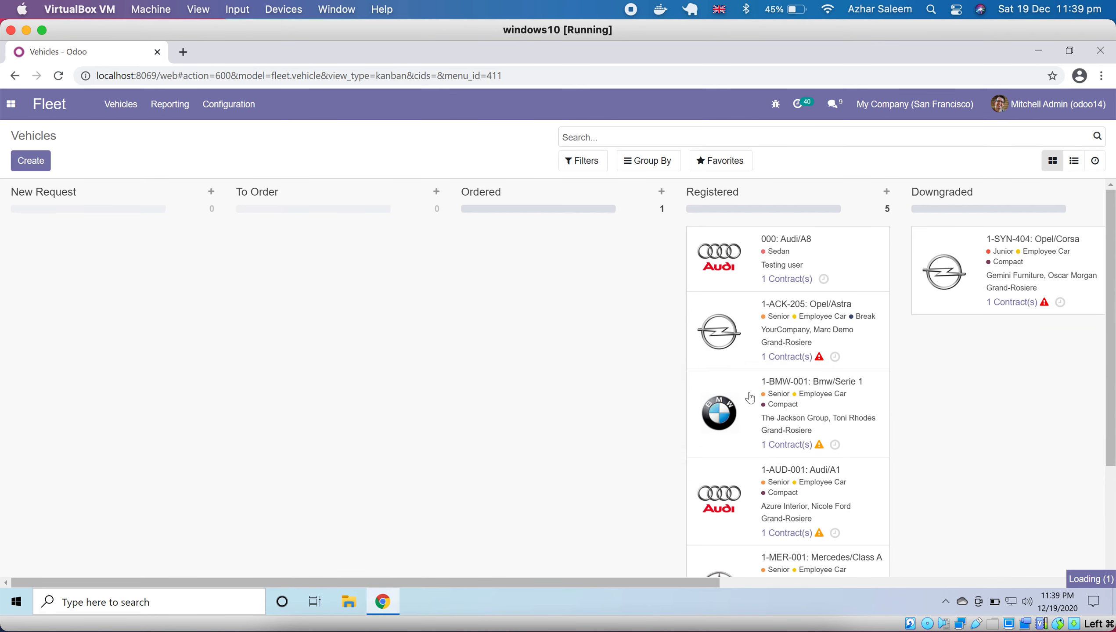
pyautogui.scroll(-3, 773, 399)
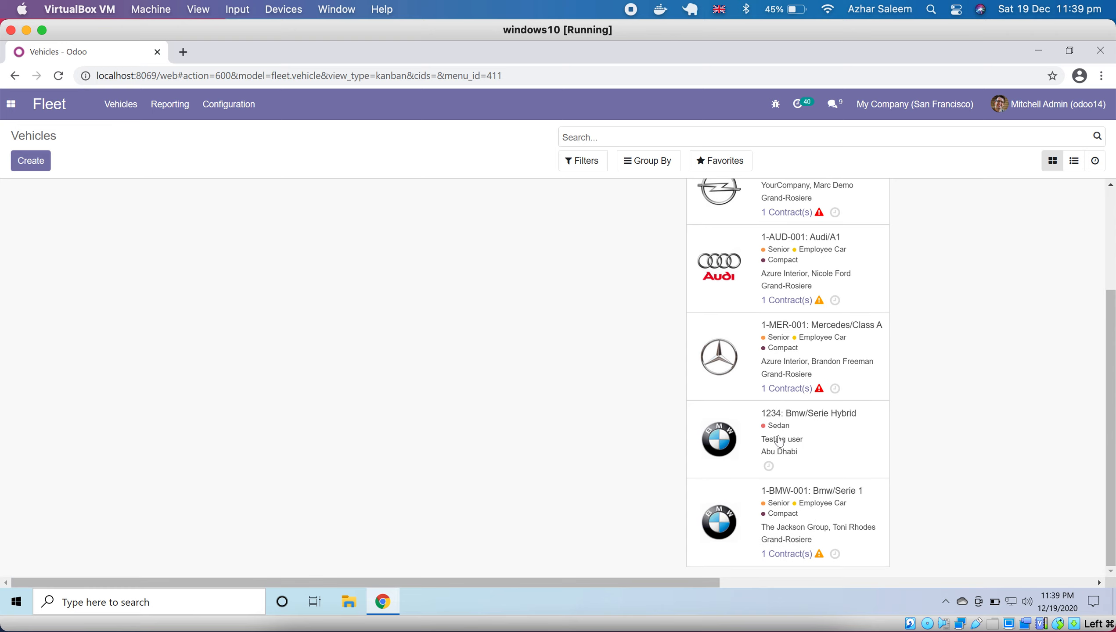
pyautogui.moveTo(798, 423); pyautogui.dragTo(333, 398)
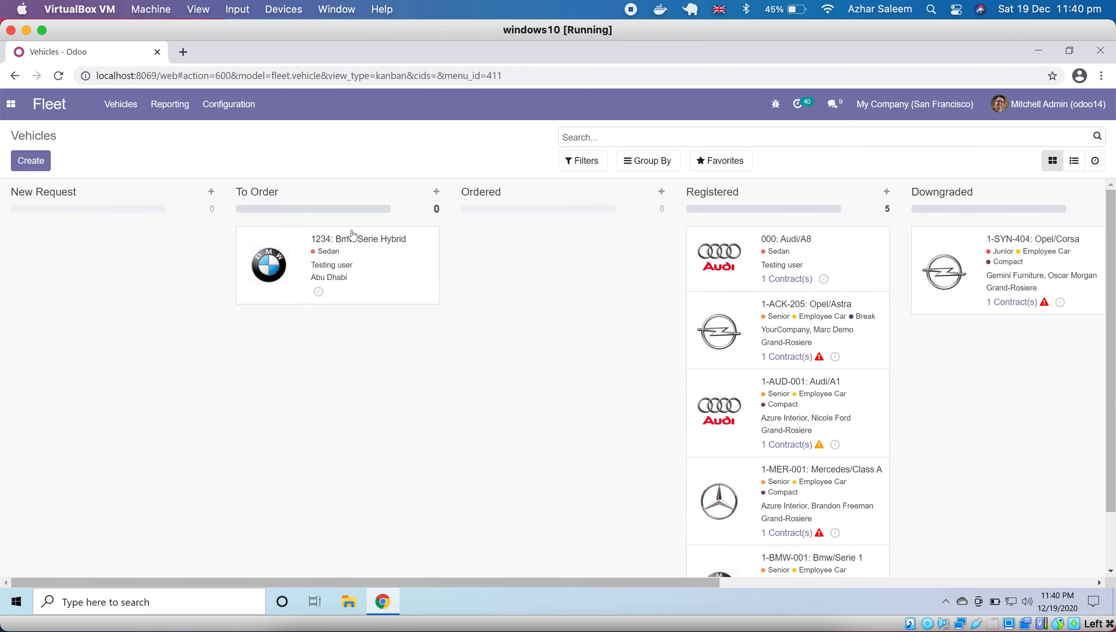
pyautogui.moveTo(292, 239); pyautogui.dragTo(124, 247)
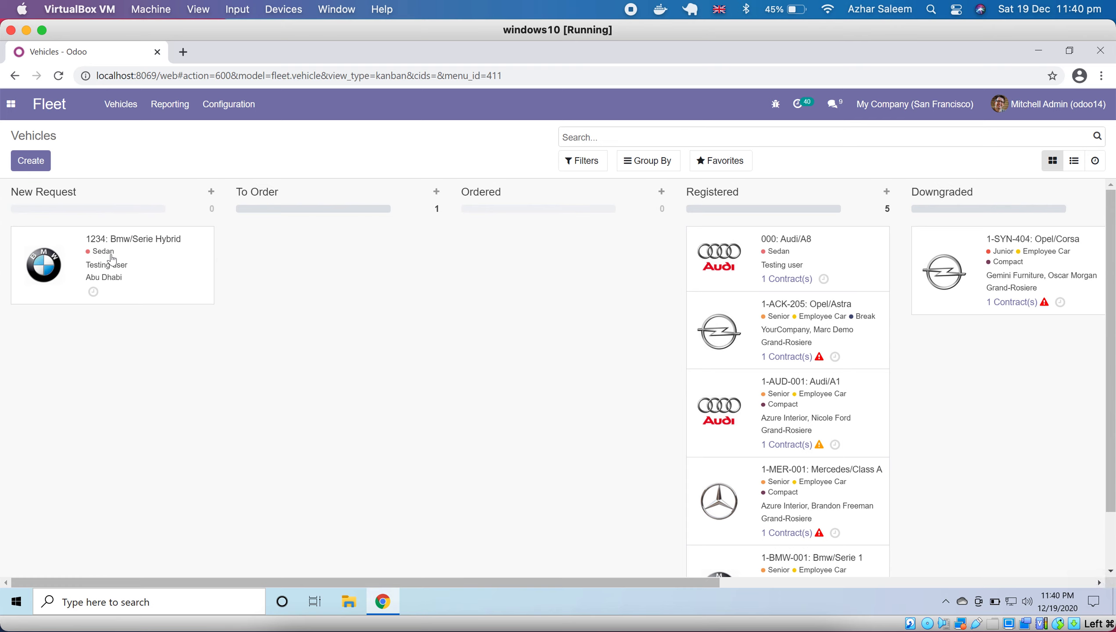
# - Check the record of vehicle 1234 in New Request, and move the vehicle back to Registered on the board
pyautogui.click(137, 247)
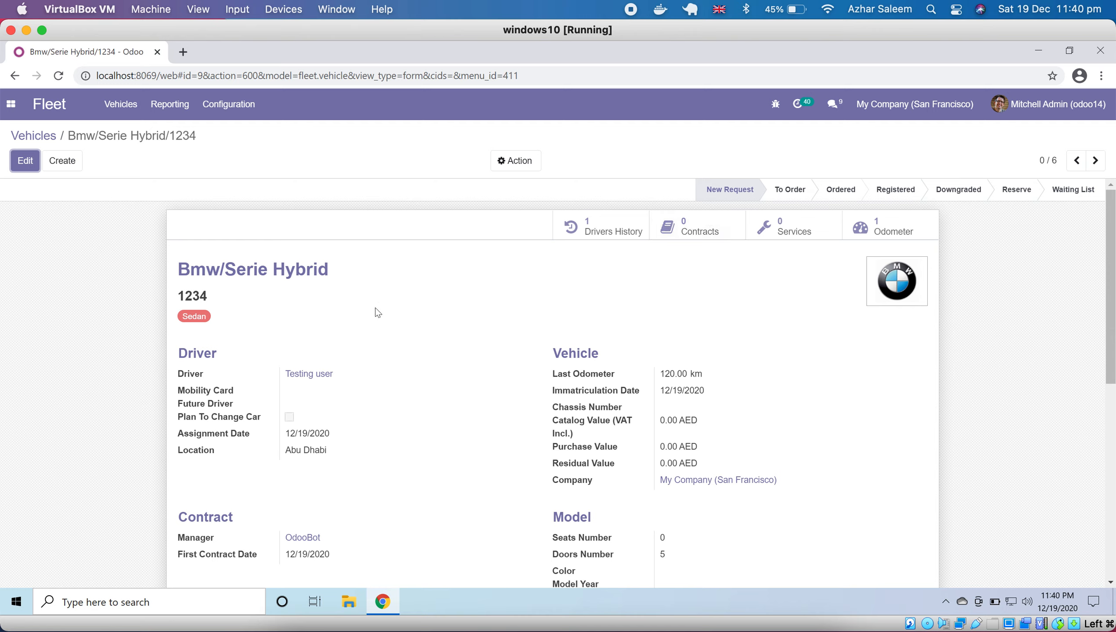
pyautogui.click(52, 139)
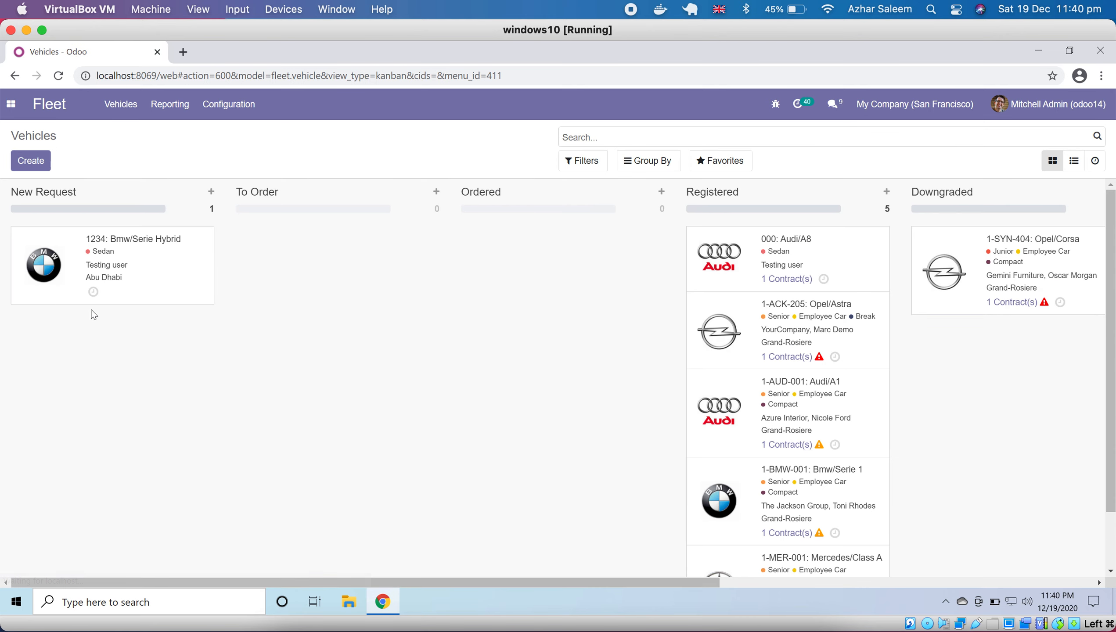
pyautogui.moveTo(108, 243); pyautogui.dragTo(753, 234)
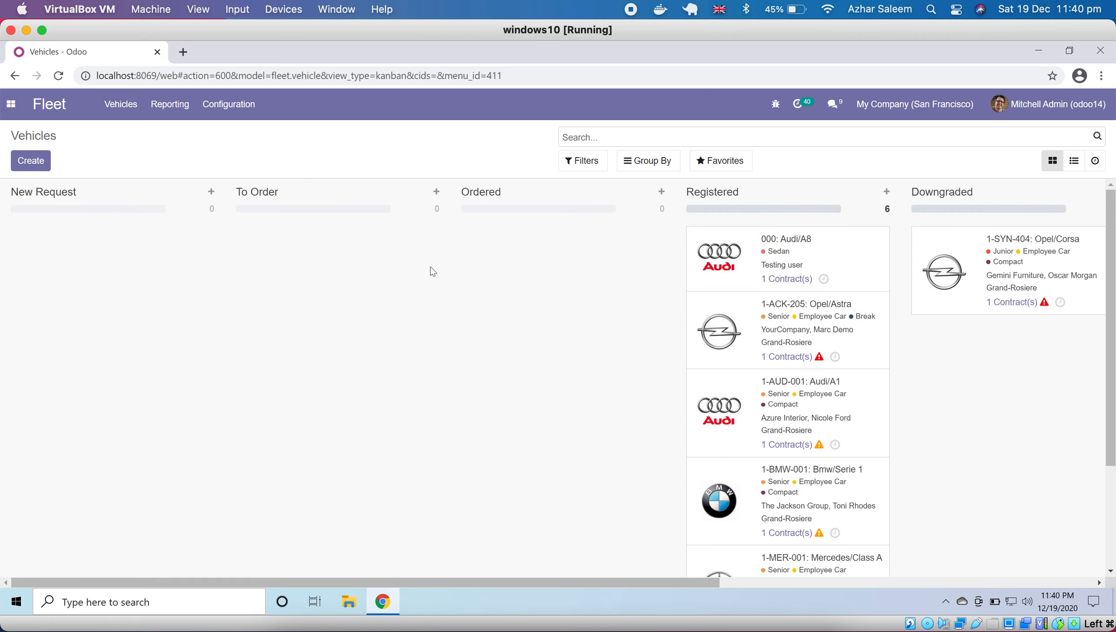
# - Start a new contract for vehicle Bmw/Serie Hybrid/1234, and view the available contract types without choosing one
pyautogui.click(111, 109)
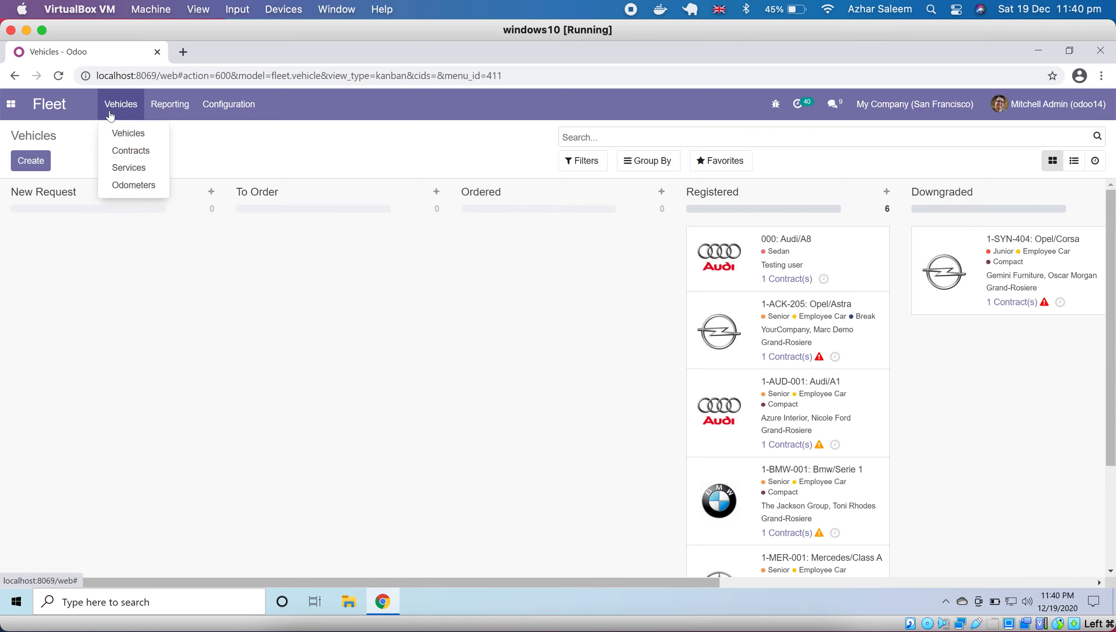
pyautogui.click(149, 159)
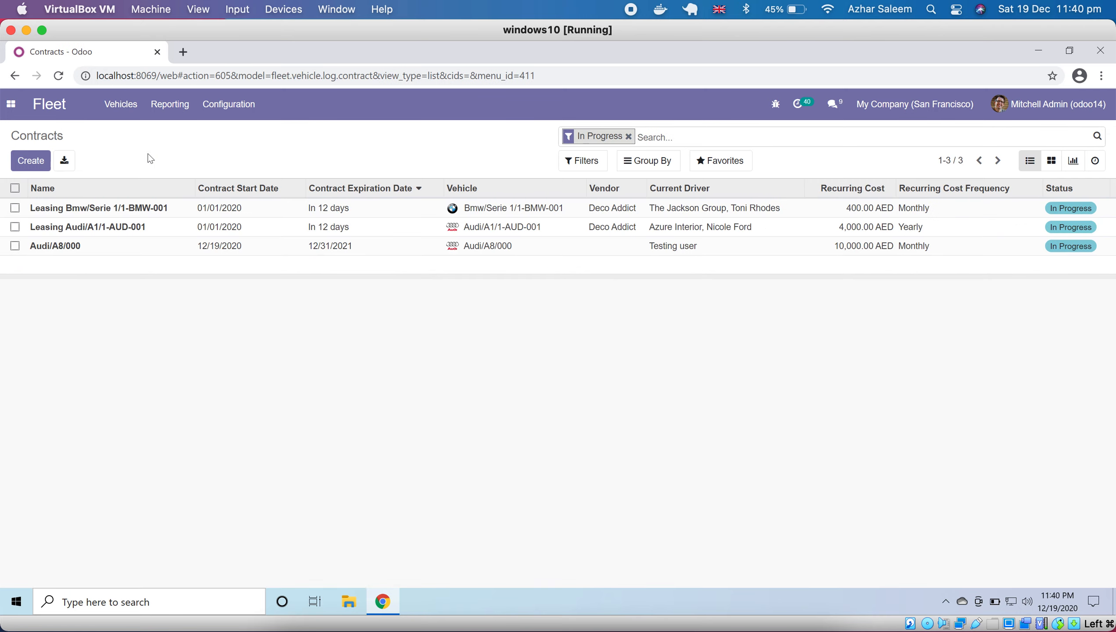
pyautogui.click(31, 160)
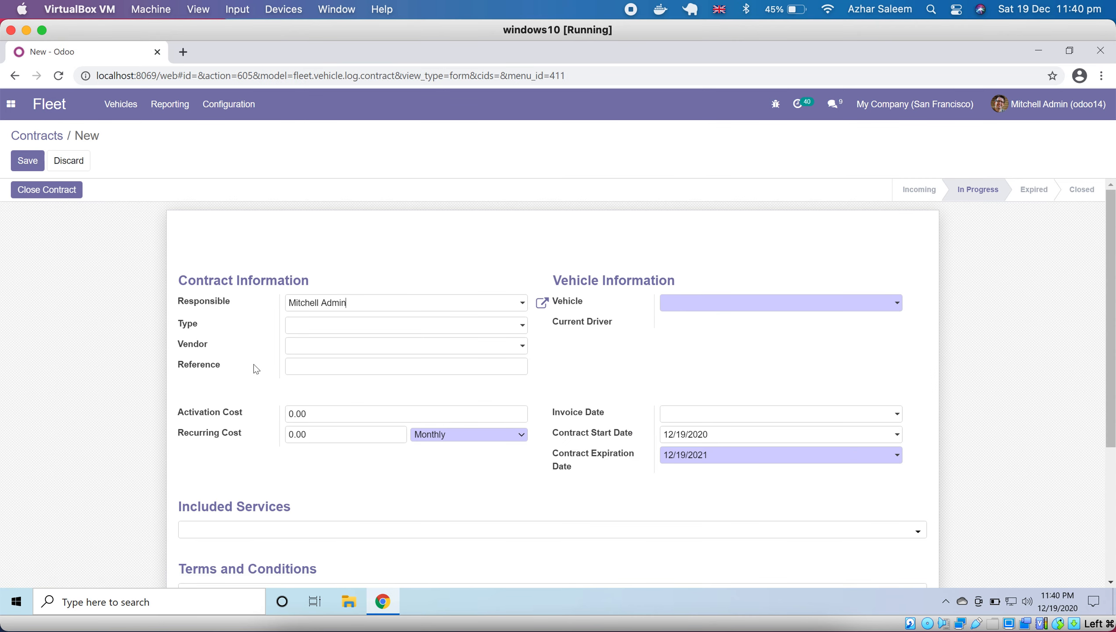
pyautogui.click(736, 305)
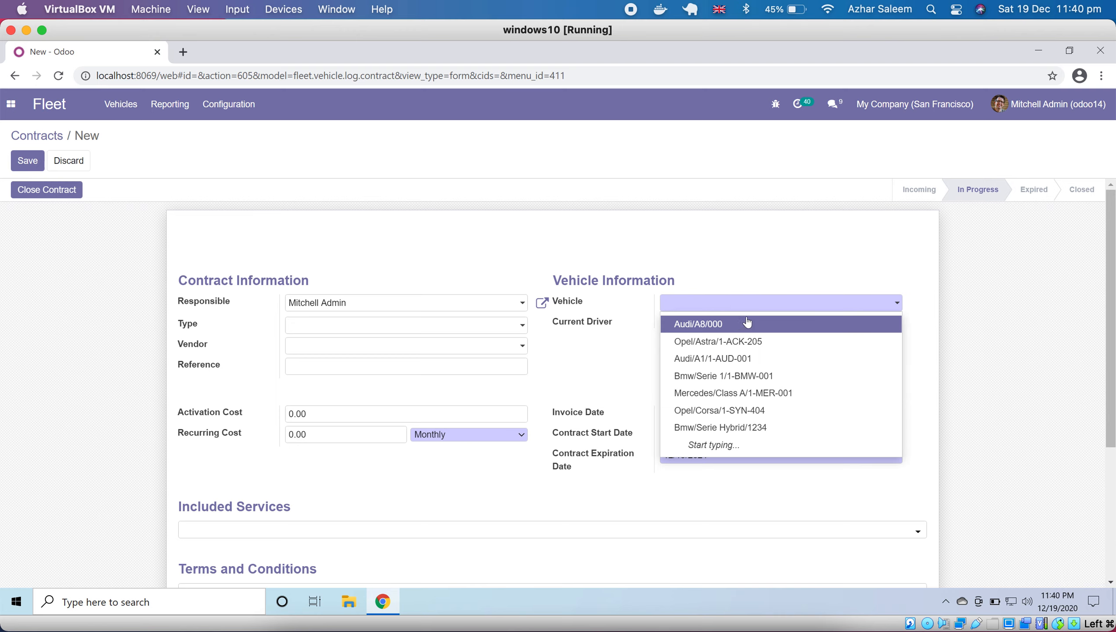
pyautogui.click(747, 432)
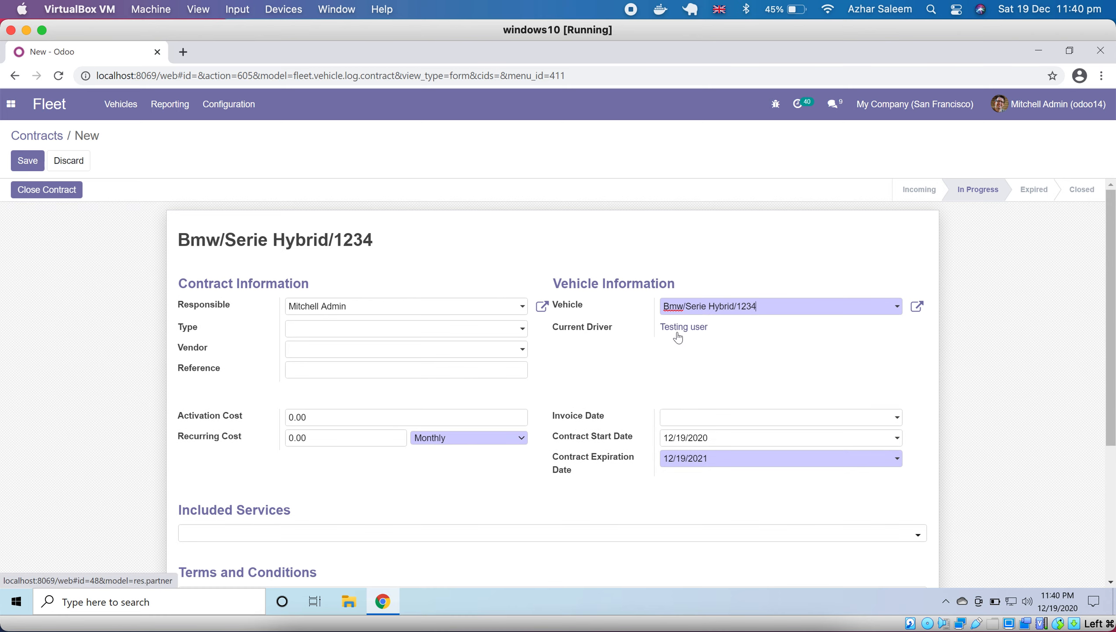
pyautogui.click(337, 331)
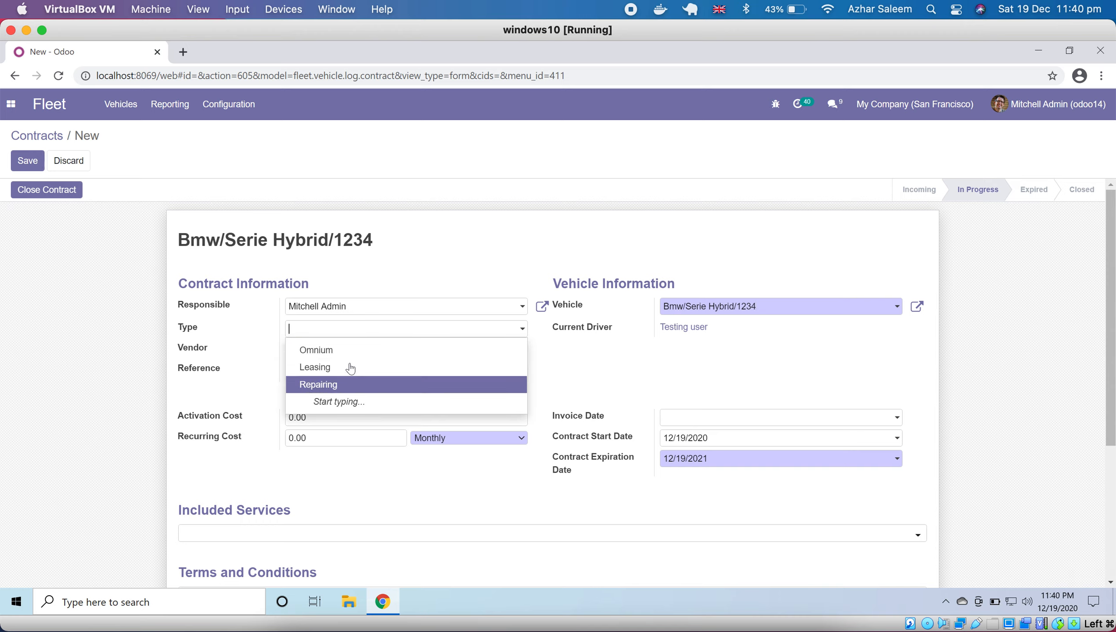
pyautogui.click(242, 344)
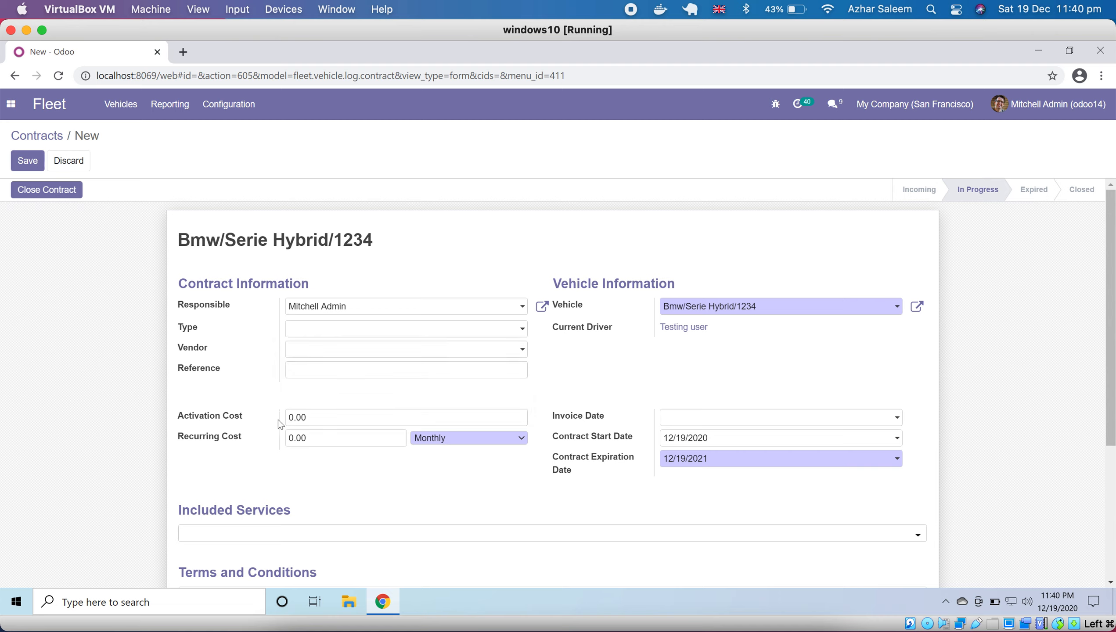
# - Set the contract's recurring cost to 123456789 and its invoice date to 12/19/2020
pyautogui.click(295, 438)
pyautogui.write('123456789')
pyautogui.click(717, 418)
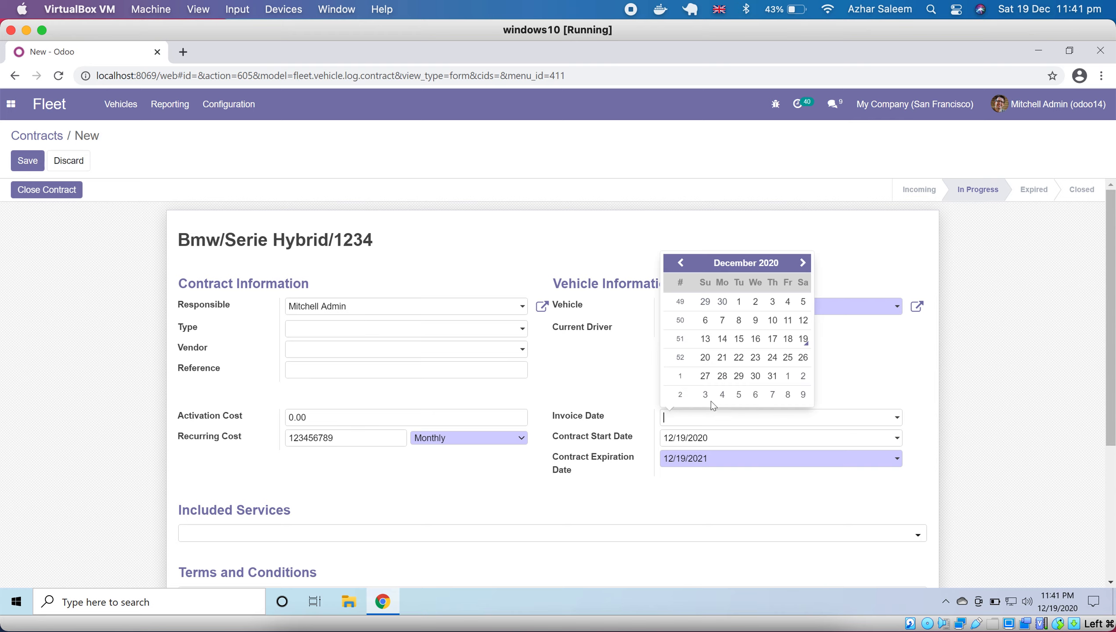
pyautogui.click(803, 338)
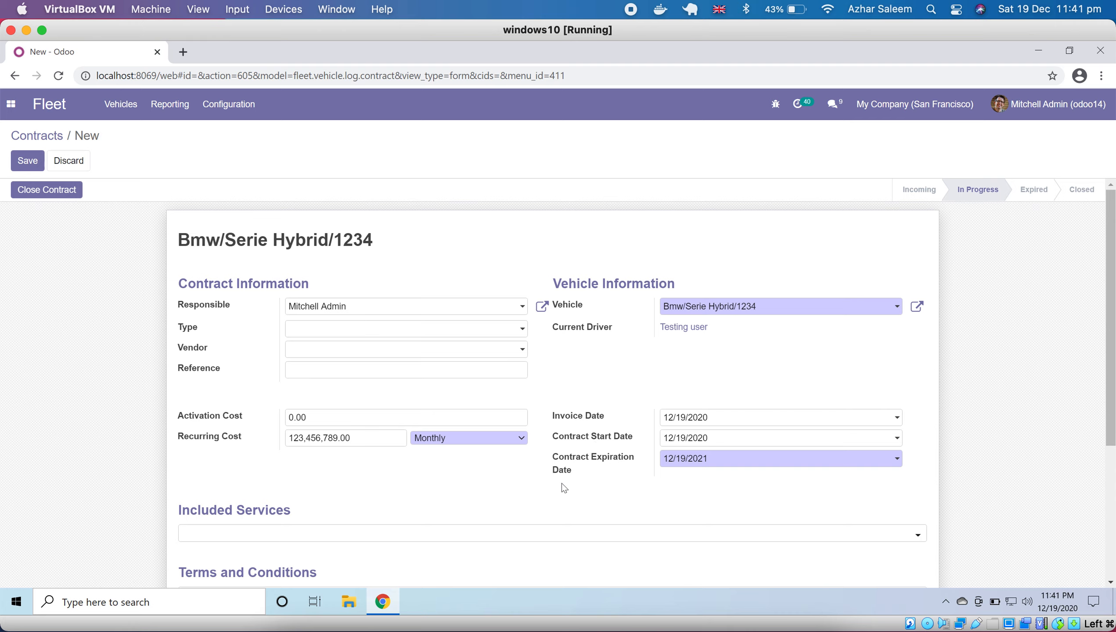
# - Set the contract expiration date to 06/30/2022
pyautogui.click(741, 461)
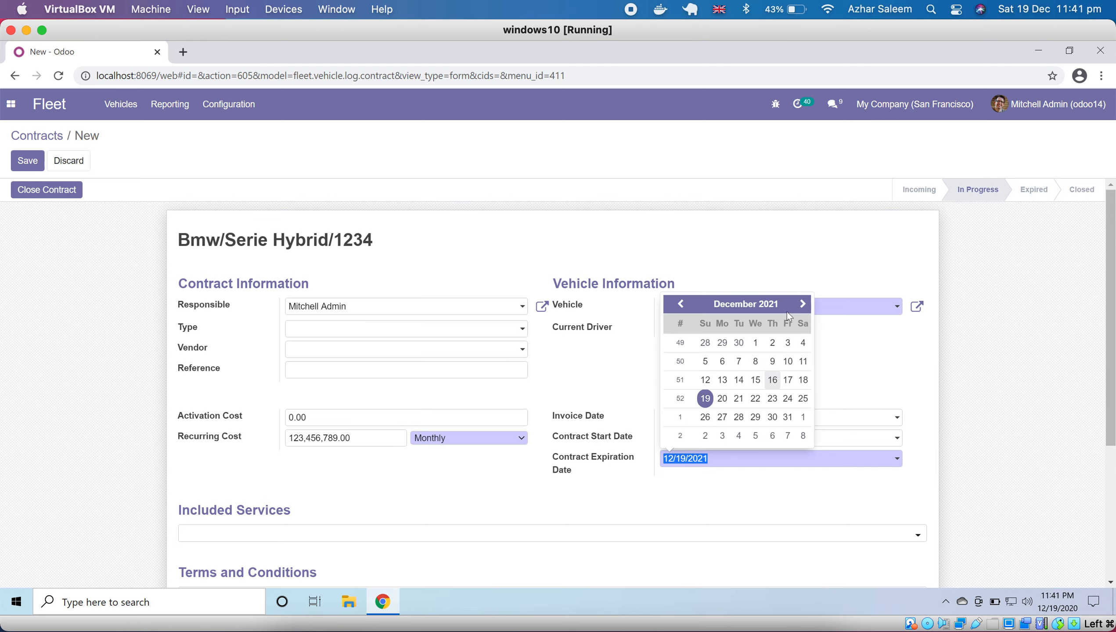
pyautogui.click(803, 303)
pyautogui.click(803, 304)
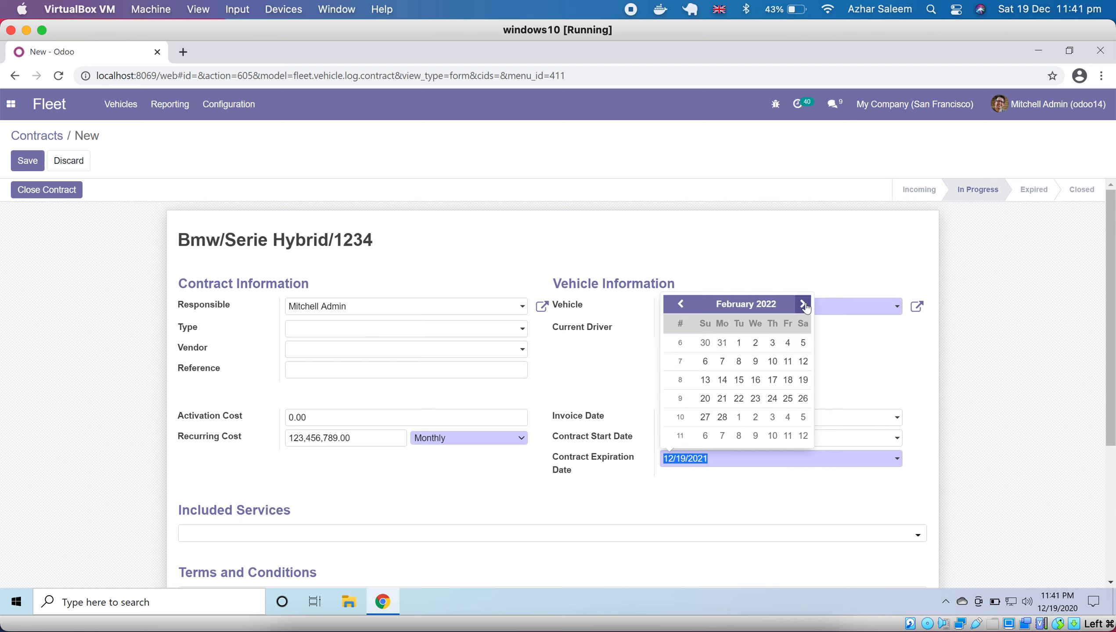
pyautogui.click(804, 304)
pyautogui.click(804, 305)
pyautogui.click(803, 305)
pyautogui.click(804, 304)
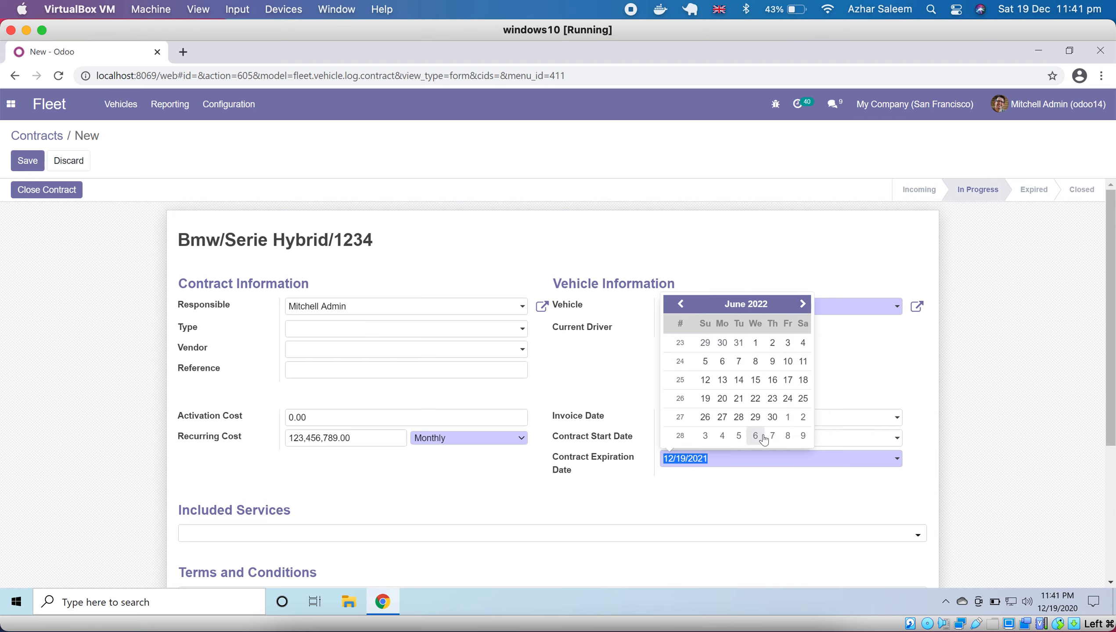
pyautogui.click(772, 417)
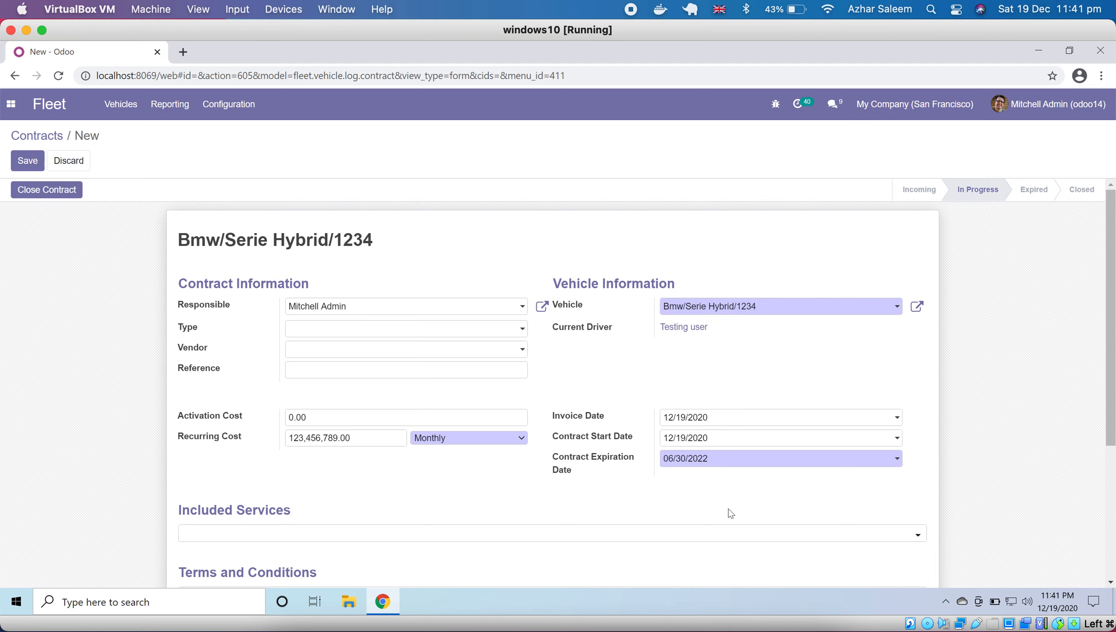
# - View the choices for the contract's included services without adding any, and save the contract
pyautogui.scroll(-3, 416, 490)
pyautogui.click(188, 401)
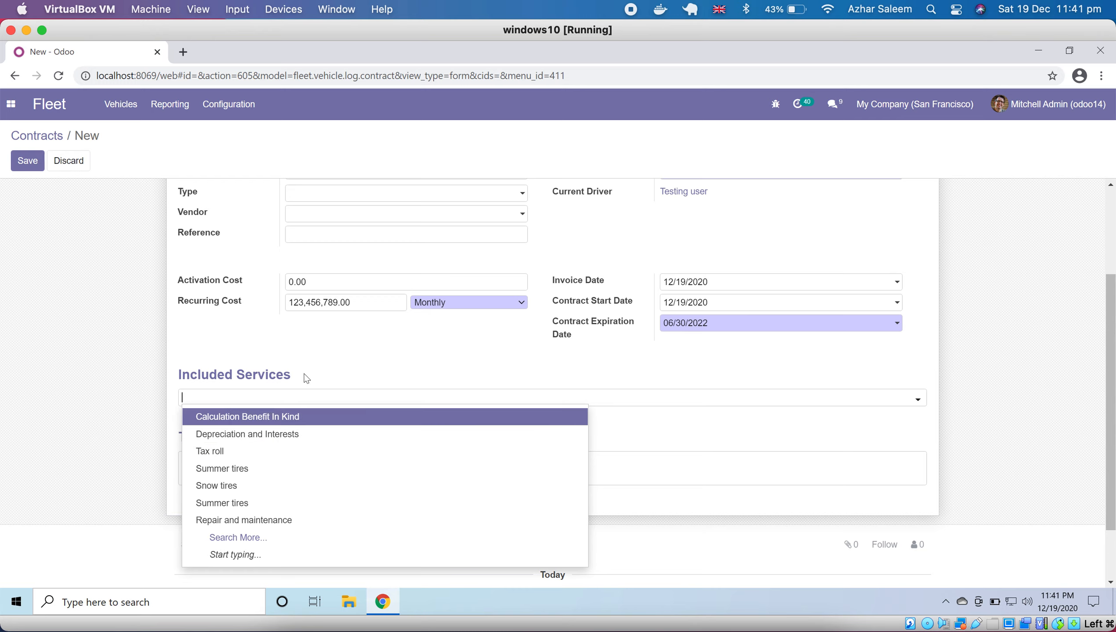
pyautogui.click(113, 416)
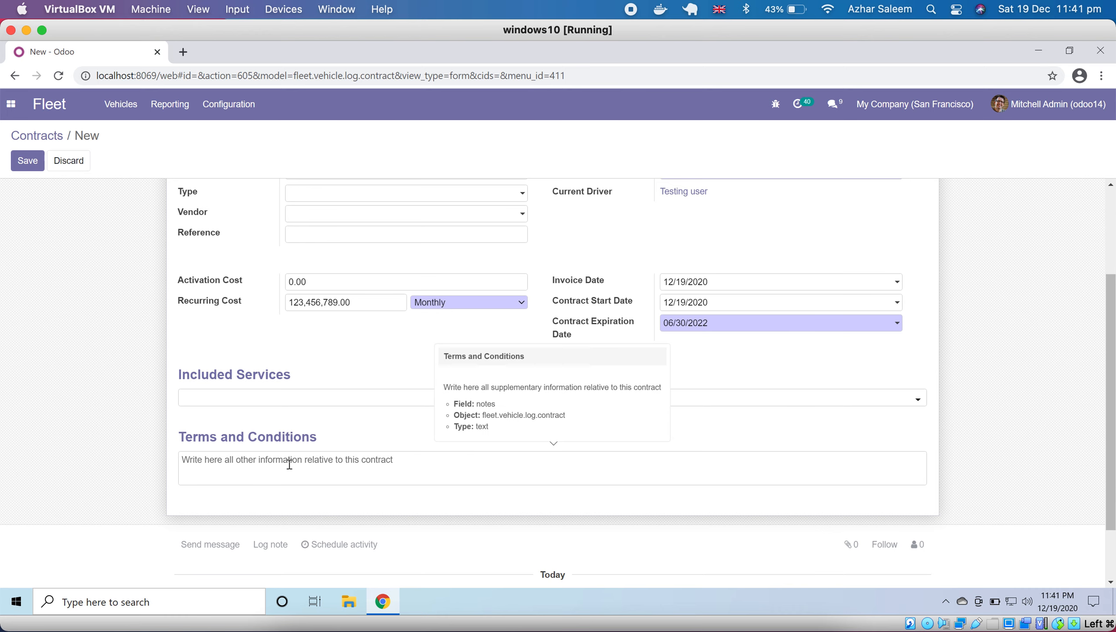
pyautogui.scroll(3, 290, 464)
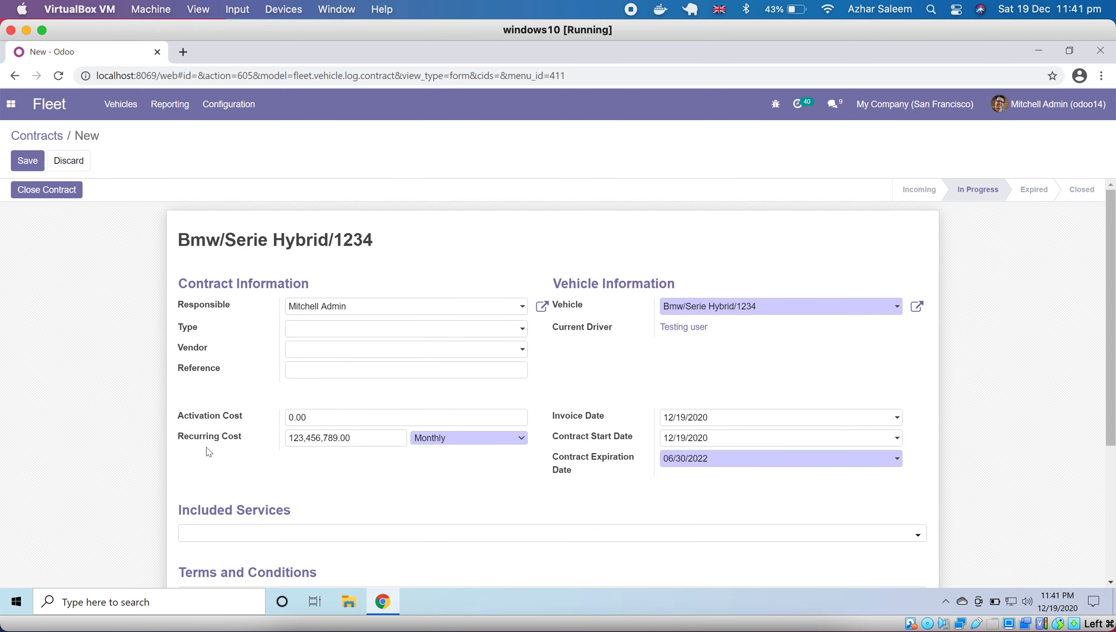
pyautogui.click(23, 163)
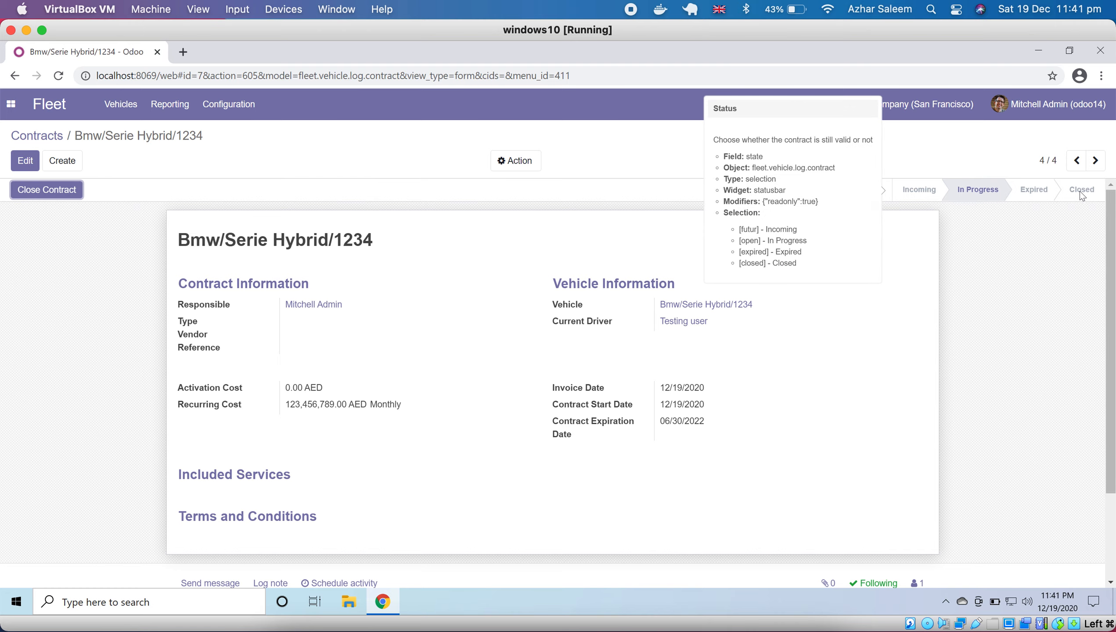
# - View the list of vehicle services and the blank form for a new service, and discard the form
pyautogui.click(120, 104)
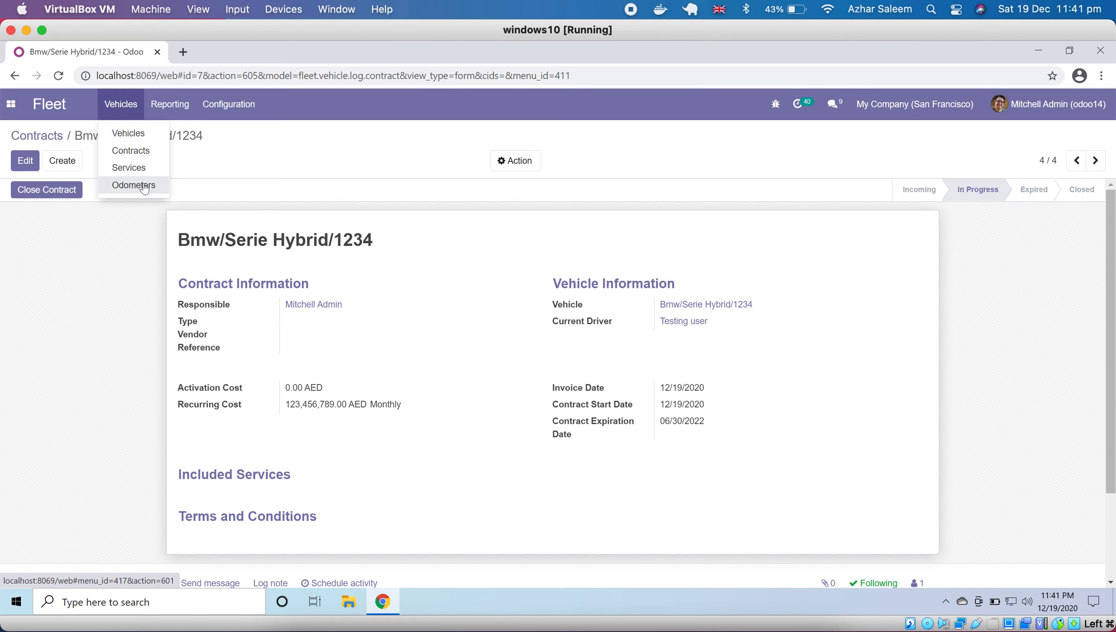
pyautogui.click(128, 168)
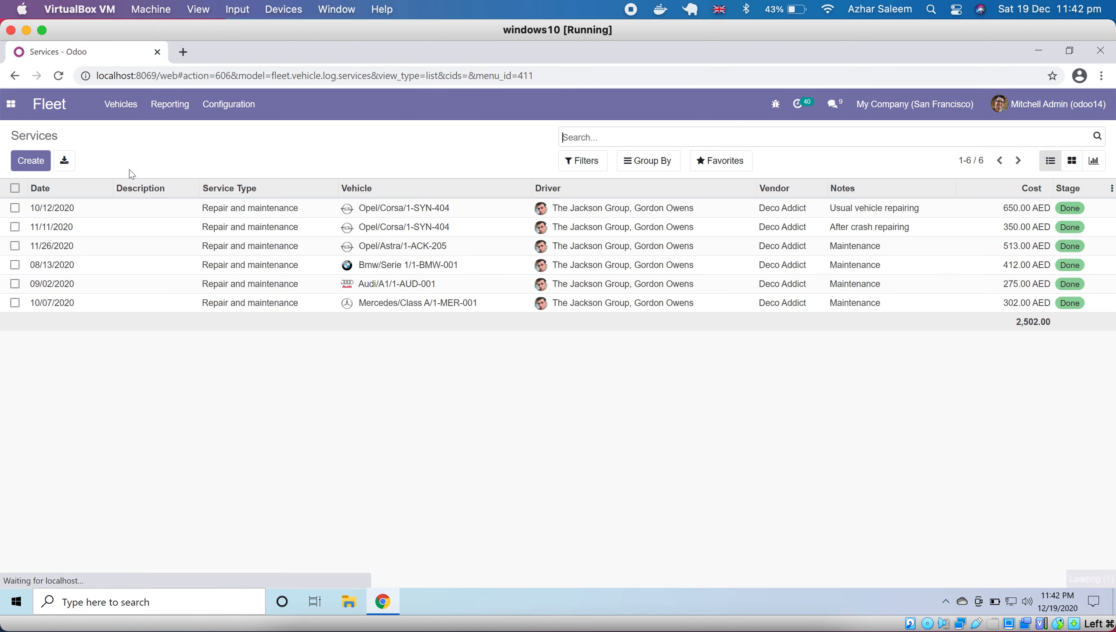
pyautogui.click(41, 162)
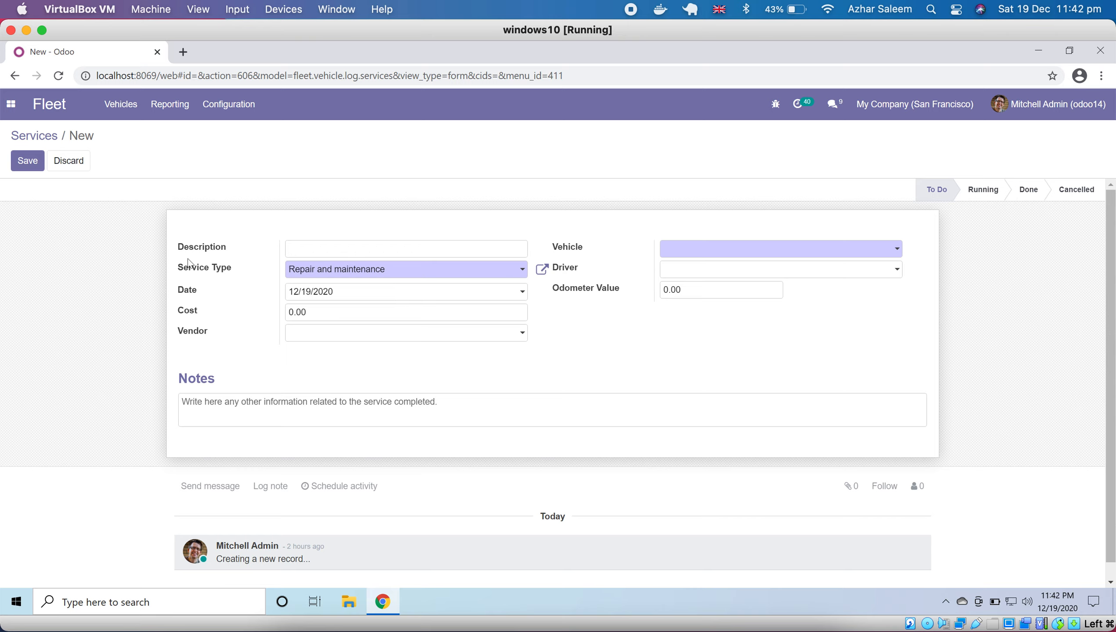
pyautogui.click(69, 160)
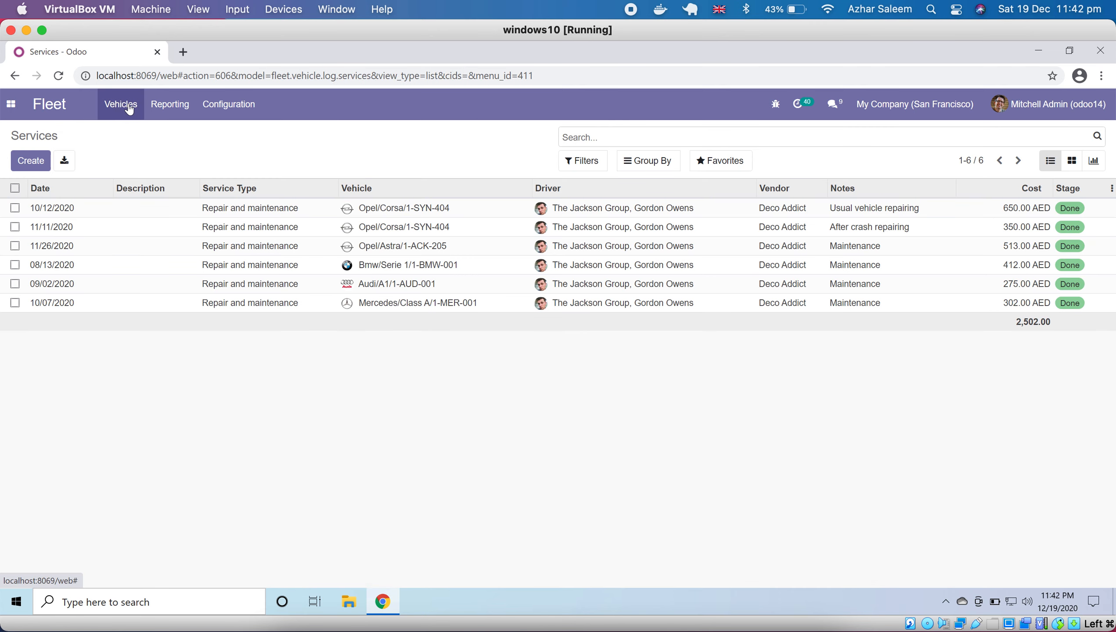
# - View the odometer log and the vehicle choices of a new odometer entry, and discard the entry
pyautogui.click(129, 108)
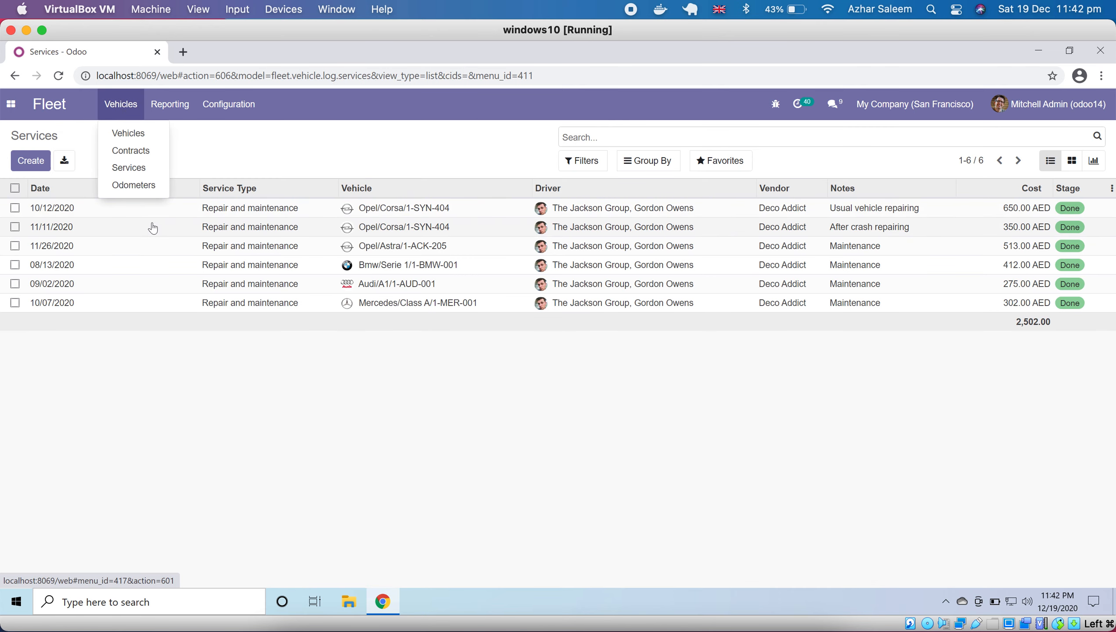
pyautogui.click(148, 186)
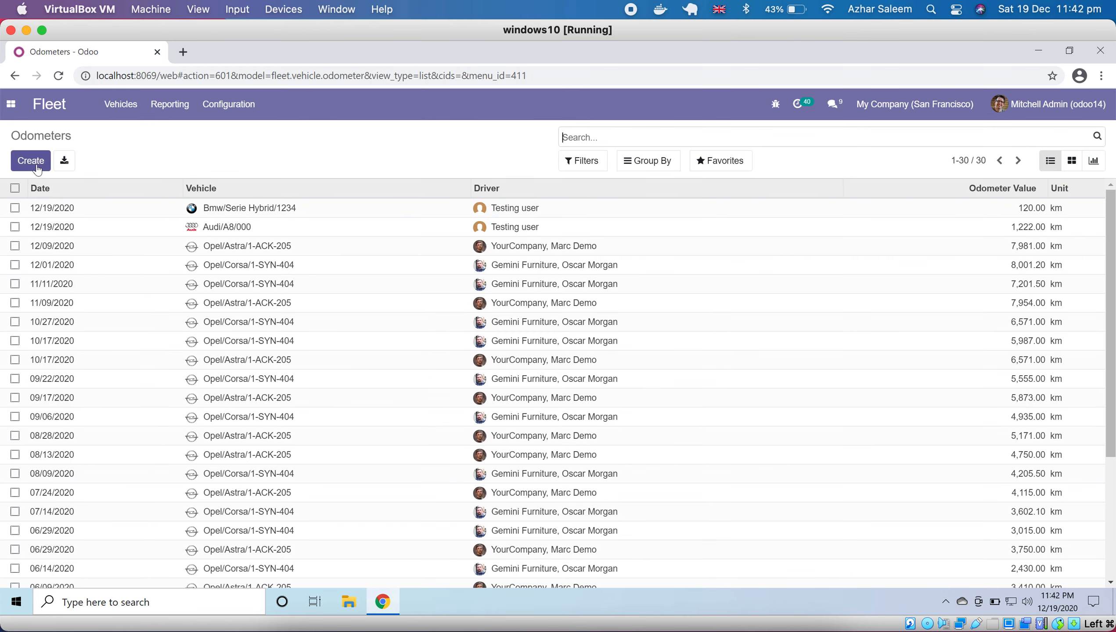
pyautogui.click(36, 166)
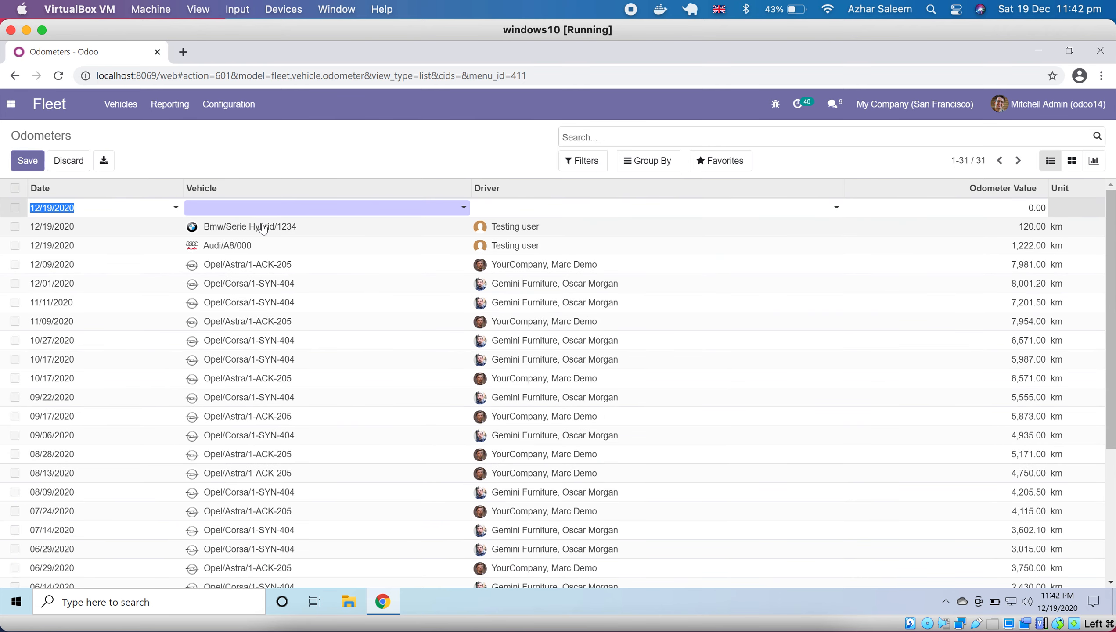
pyautogui.click(319, 209)
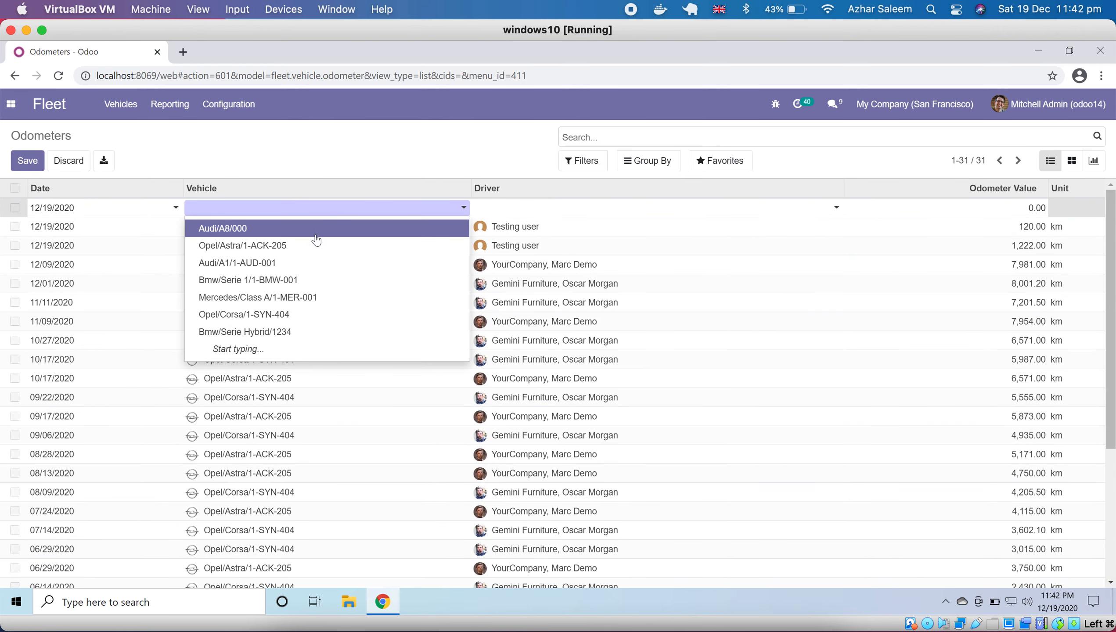
pyautogui.click(338, 158)
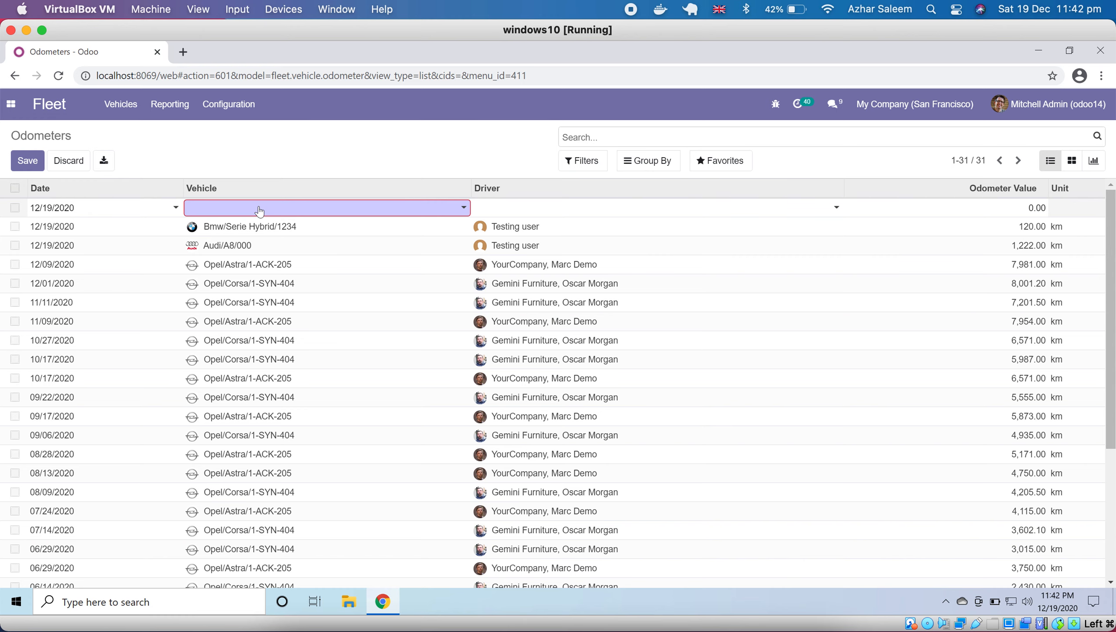
pyautogui.click(58, 164)
# - Open the fleet costs analysis report
pyautogui.click(170, 104)
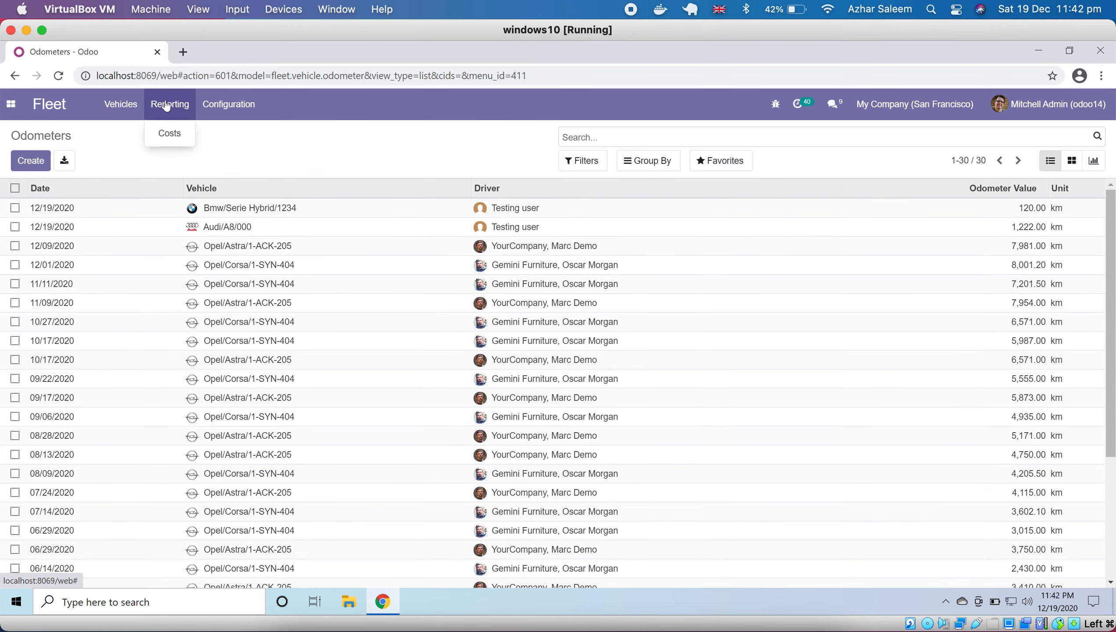
pyautogui.click(172, 132)
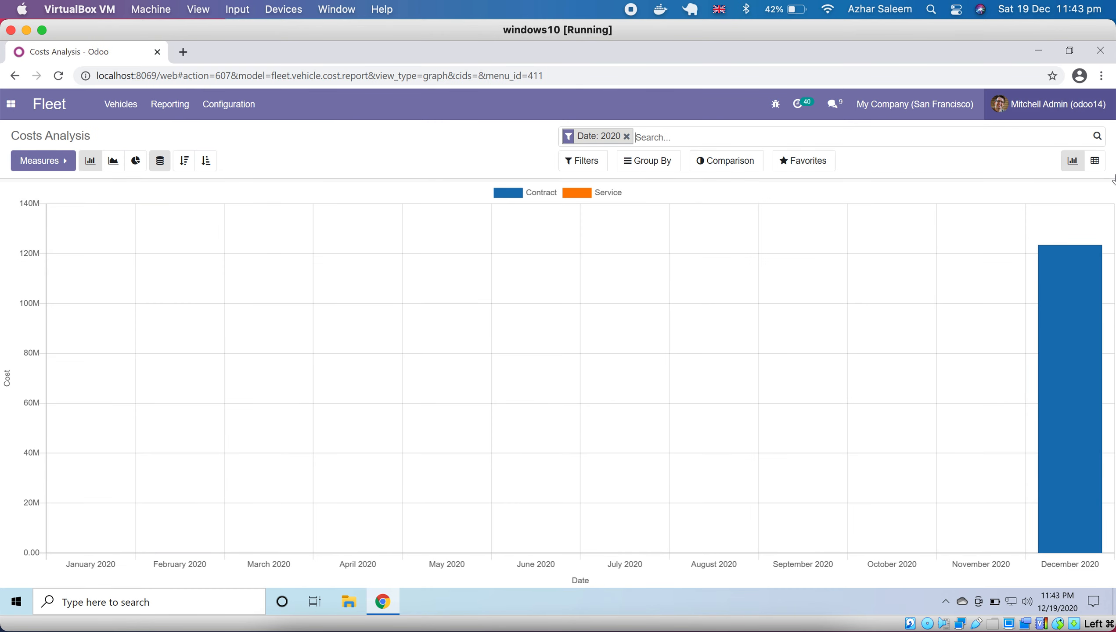
# - Switch the costs analysis to a pivot table, collapse its default groupings and group the rows by vehicle
pyautogui.click(1094, 162)
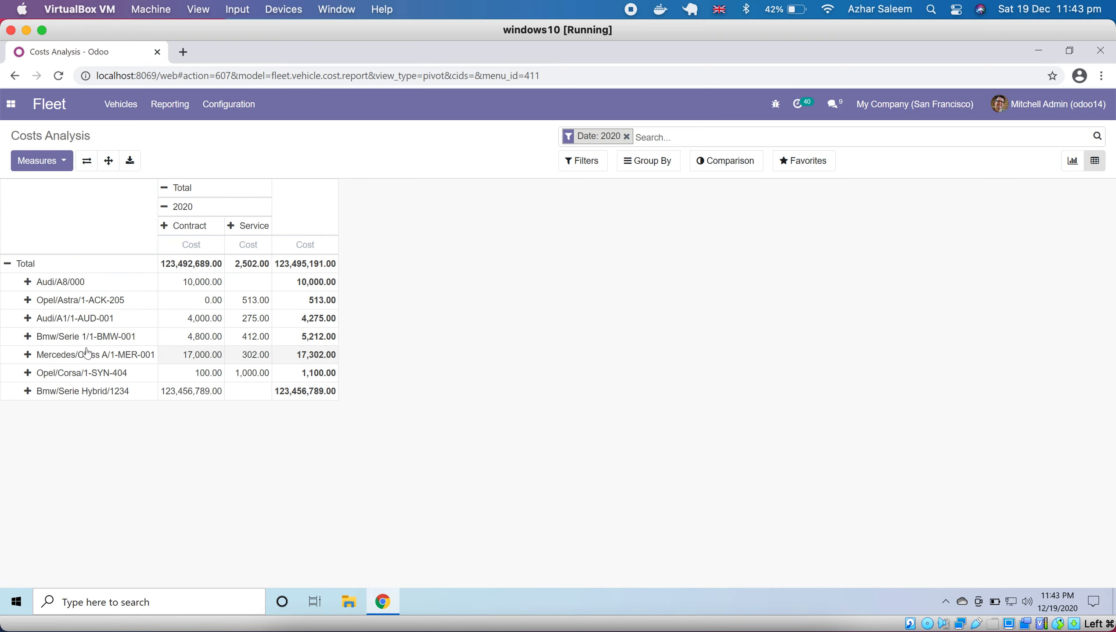
pyautogui.click(7, 263)
pyautogui.click(53, 189)
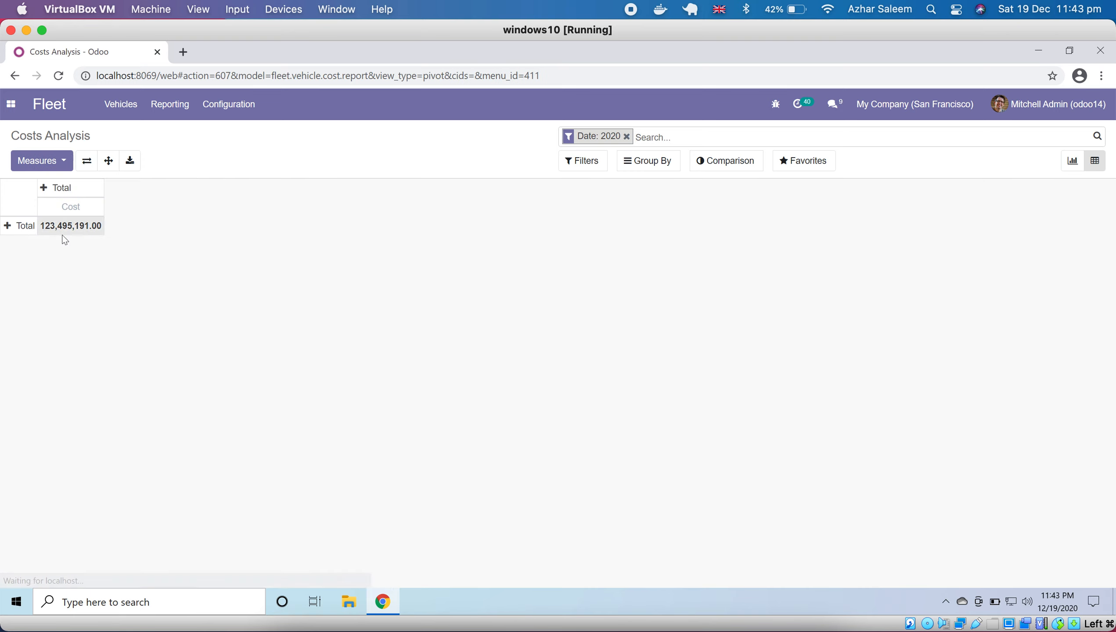
pyautogui.click(7, 225)
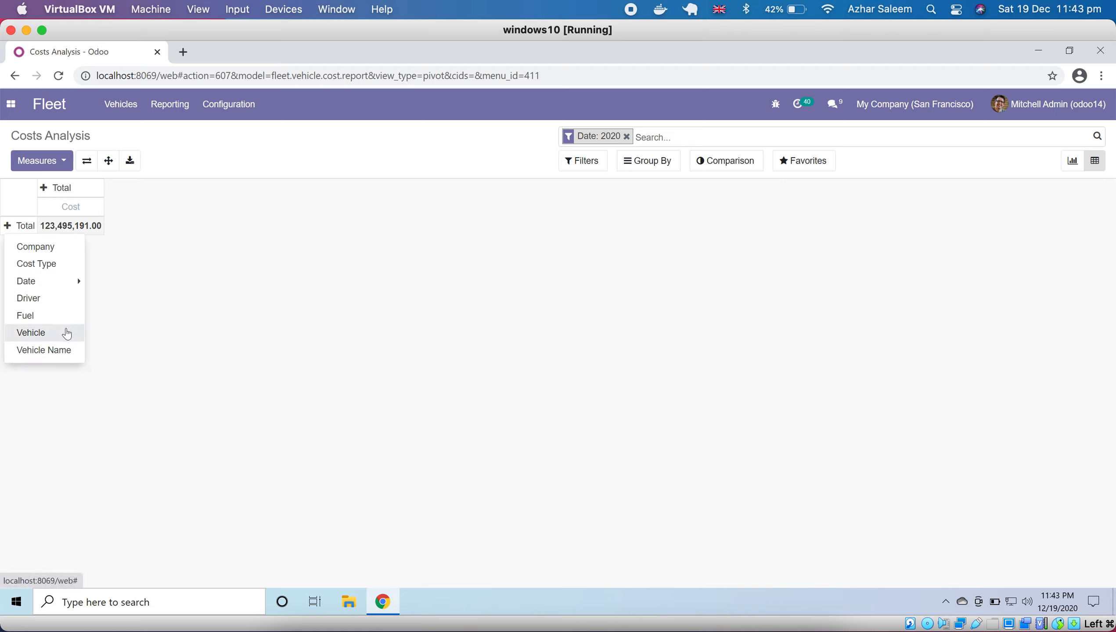
pyautogui.click(67, 334)
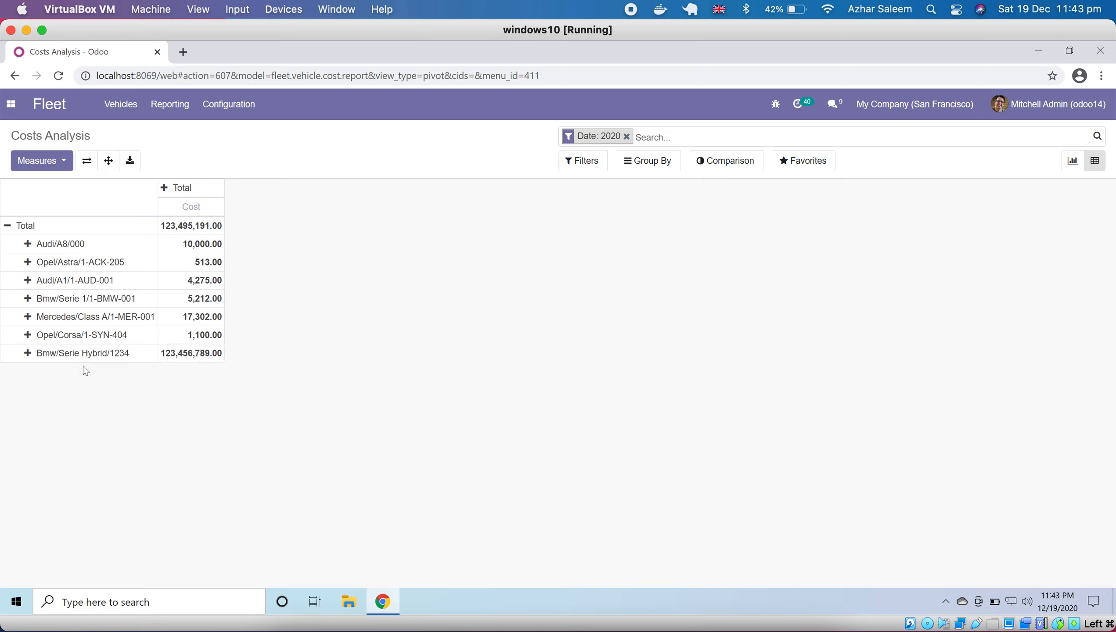
# - Split the pivot table's cost columns by day to view each vehicle's costs per date
pyautogui.click(166, 188)
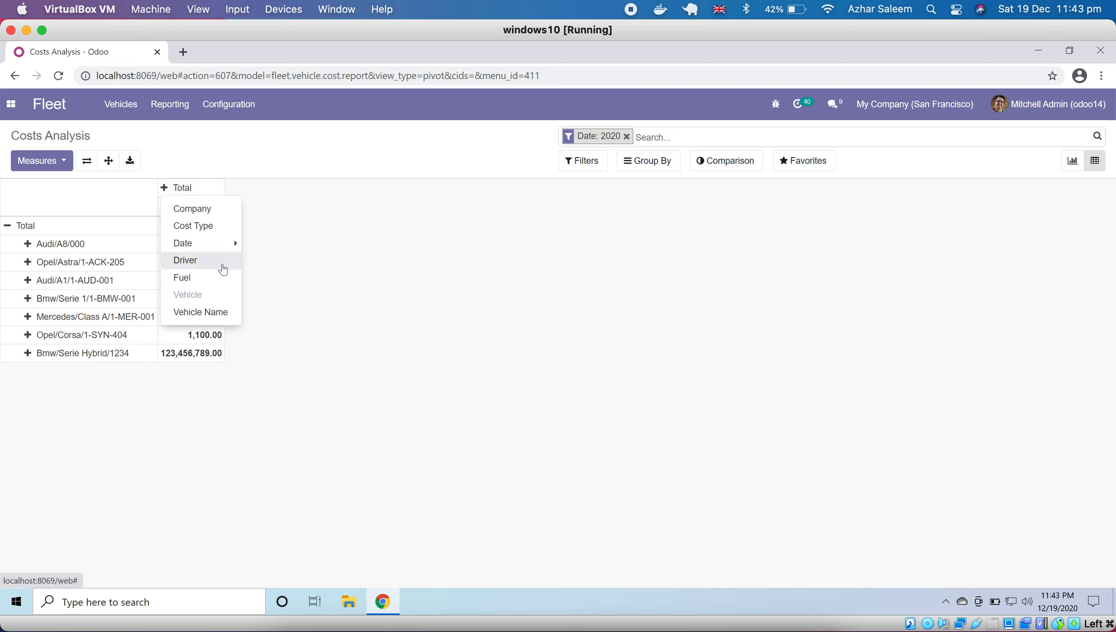
pyautogui.moveTo(223, 249)
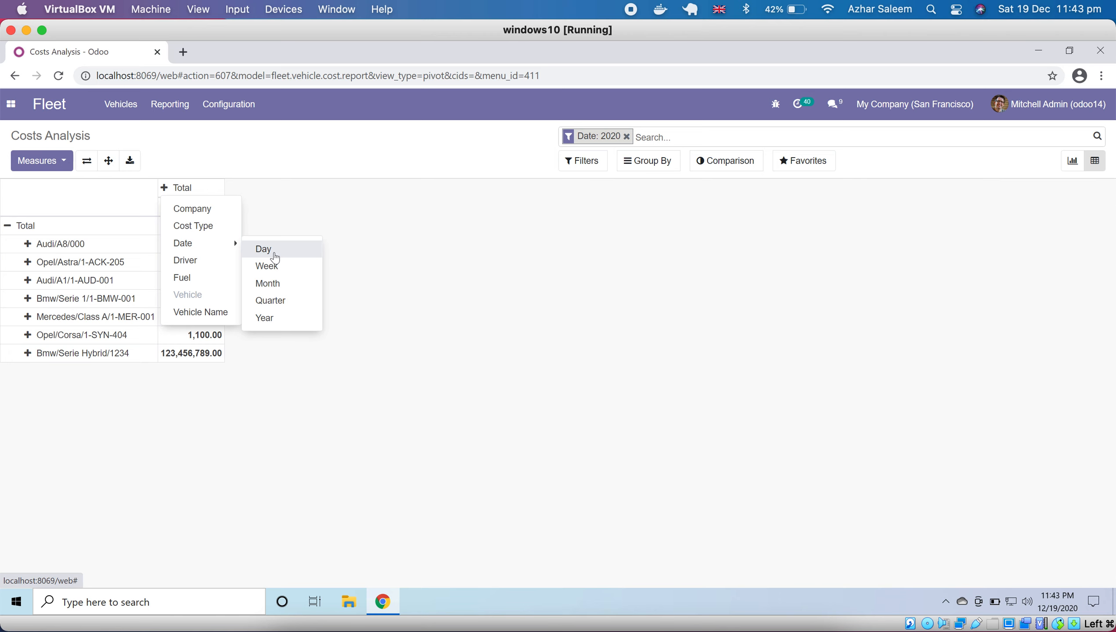
pyautogui.click(274, 255)
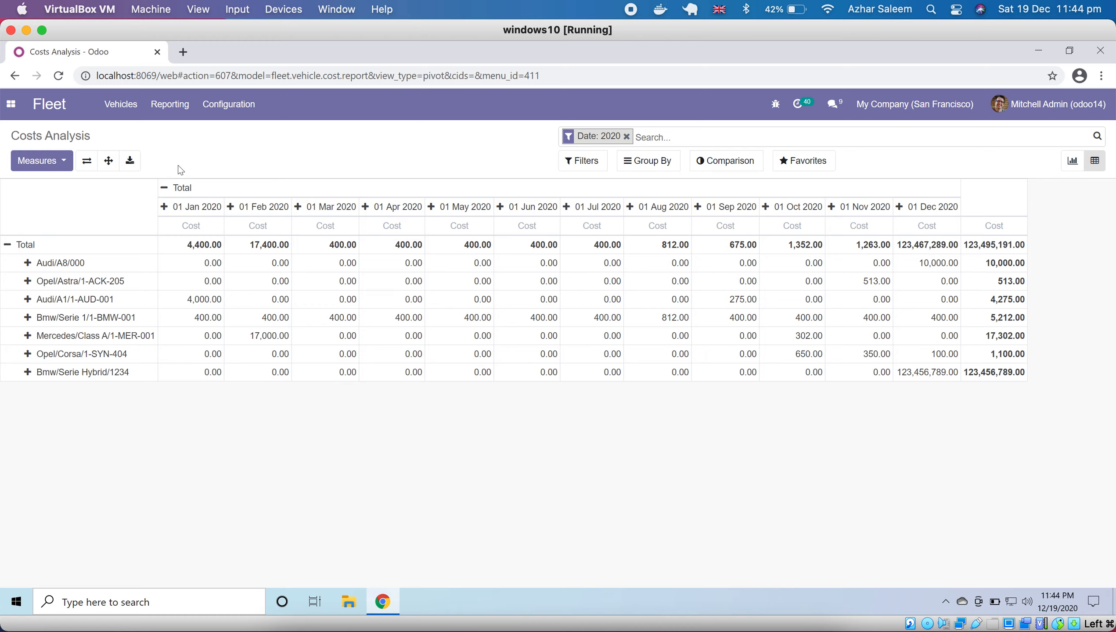
# - Clear the pivot table's column and row groupings and group the rows by vehicle name
pyautogui.click(164, 188)
pyautogui.click(9, 227)
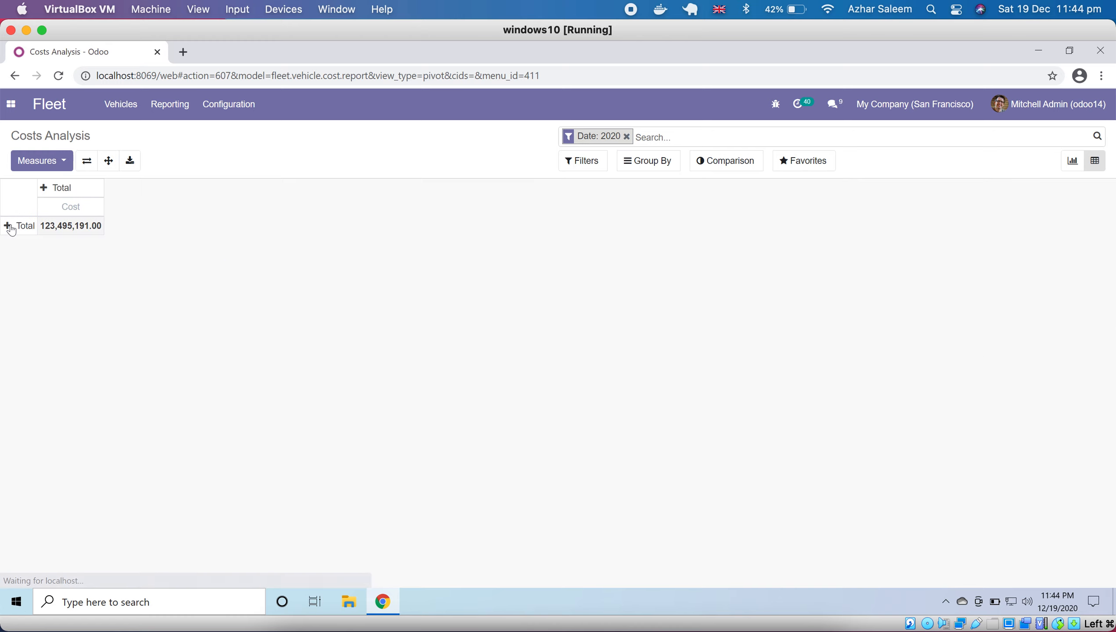
pyautogui.click(8, 226)
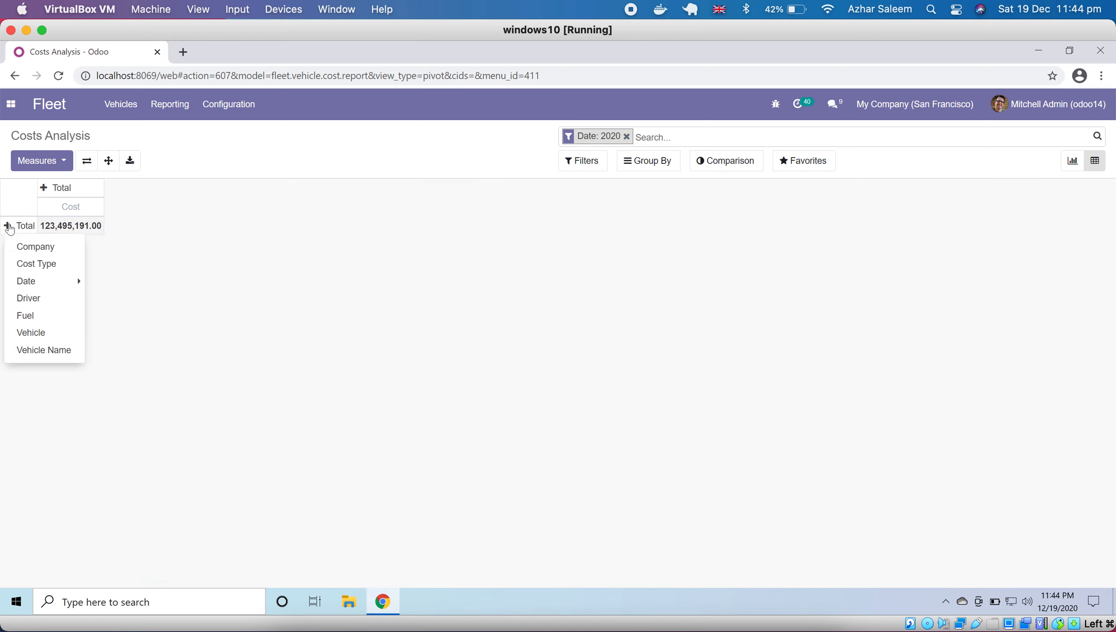
pyautogui.click(48, 352)
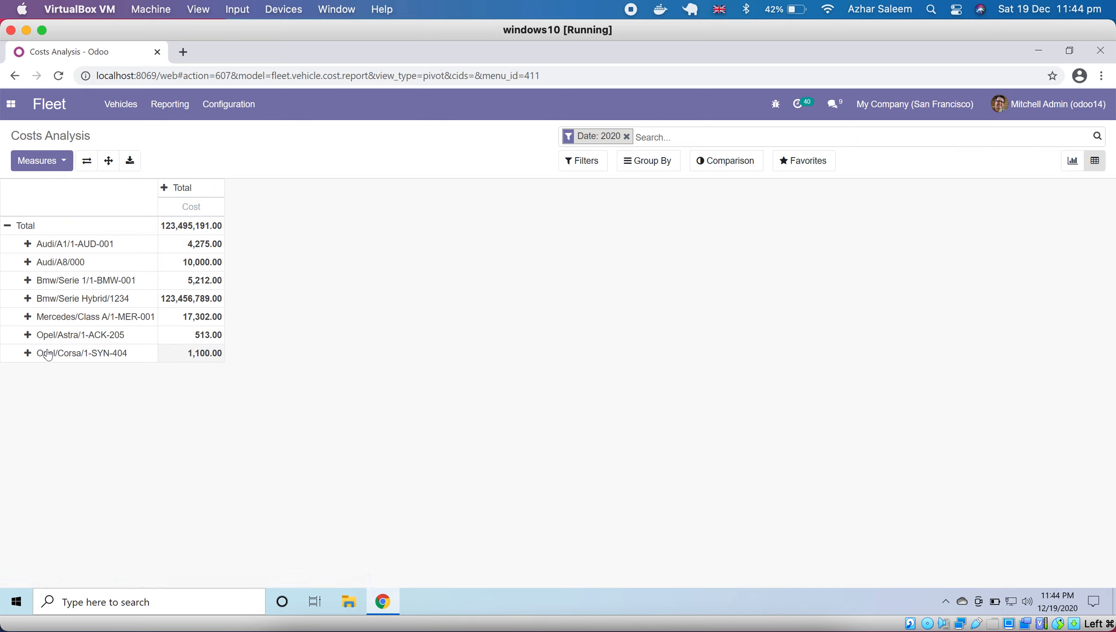
# - Regroup the pivot table with drivers as rows and fuel as columns, and remove the 2020 date filter
pyautogui.click(6, 225)
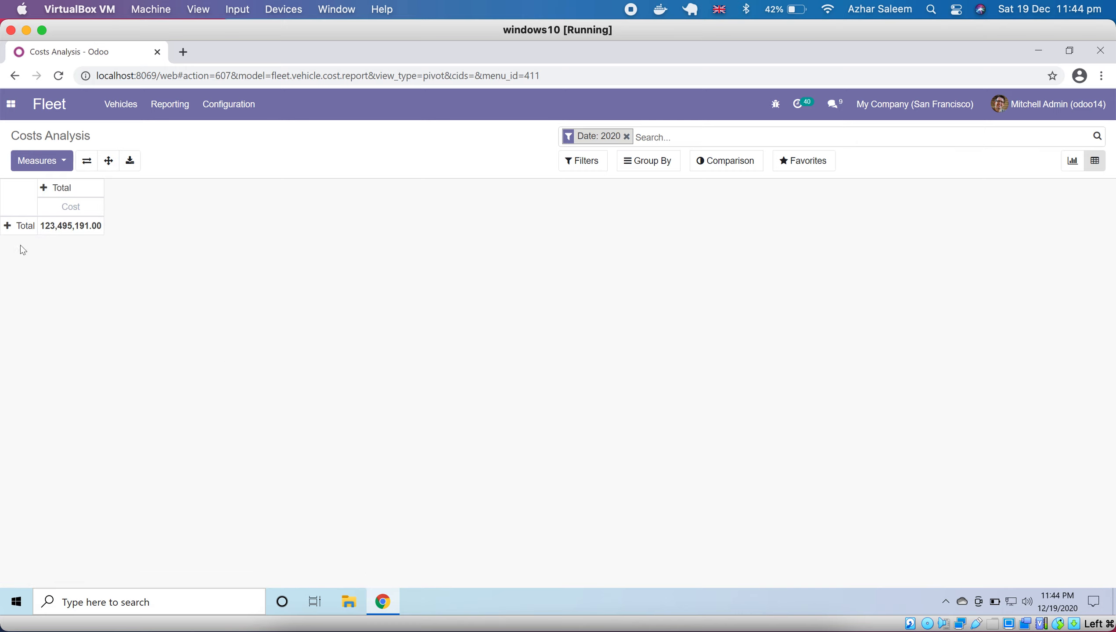
pyautogui.click(7, 226)
pyautogui.click(61, 298)
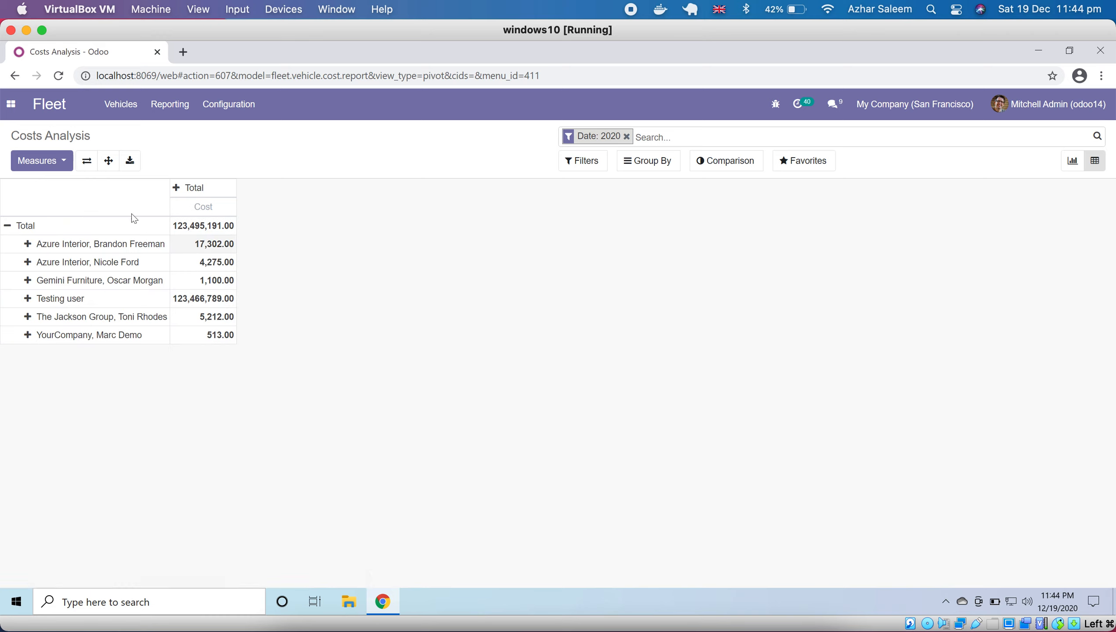
pyautogui.click(176, 187)
pyautogui.moveTo(248, 247)
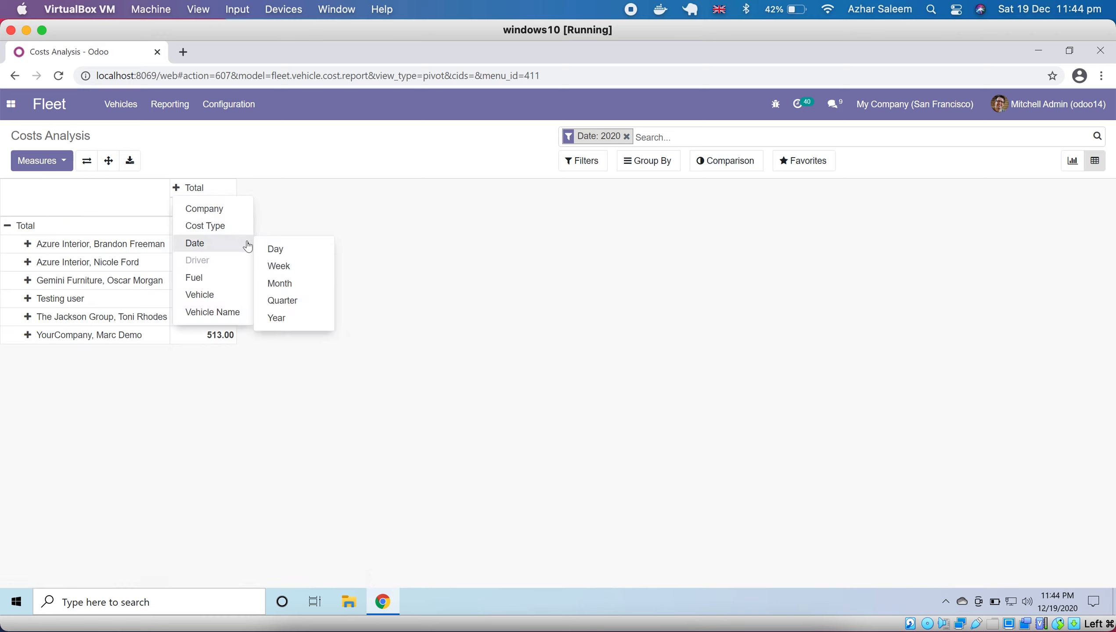
pyautogui.click(234, 278)
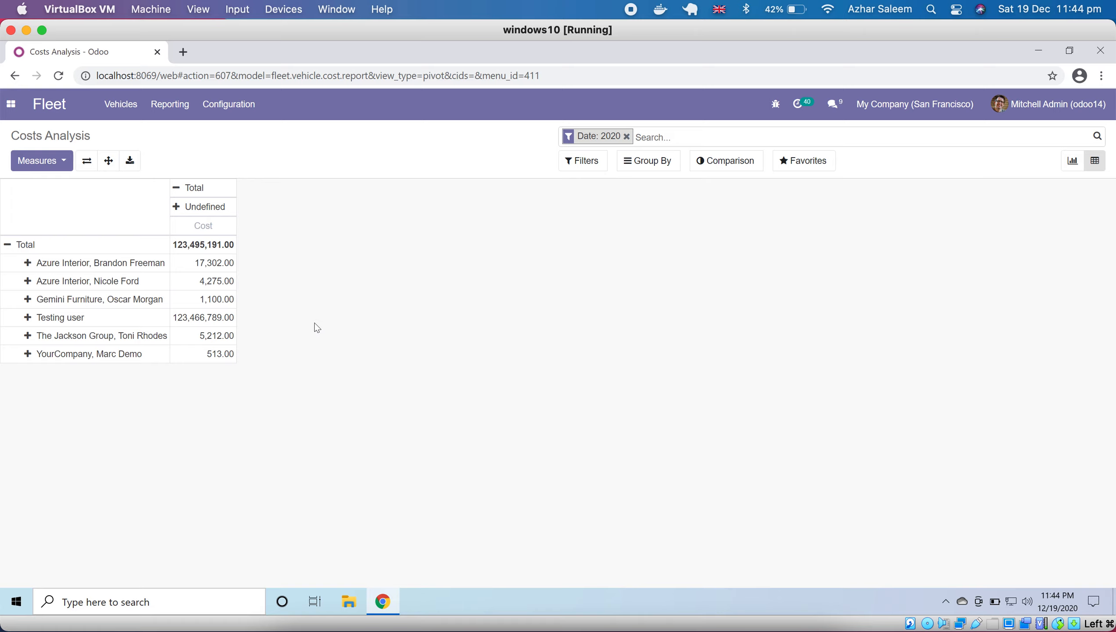
pyautogui.click(627, 137)
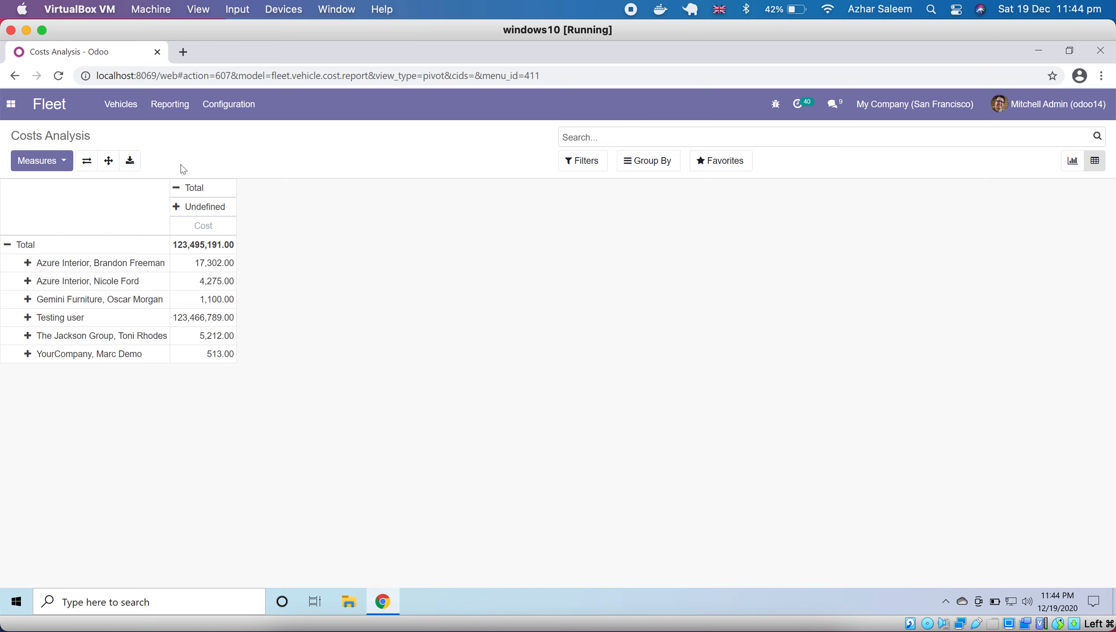
pyautogui.click(223, 118)
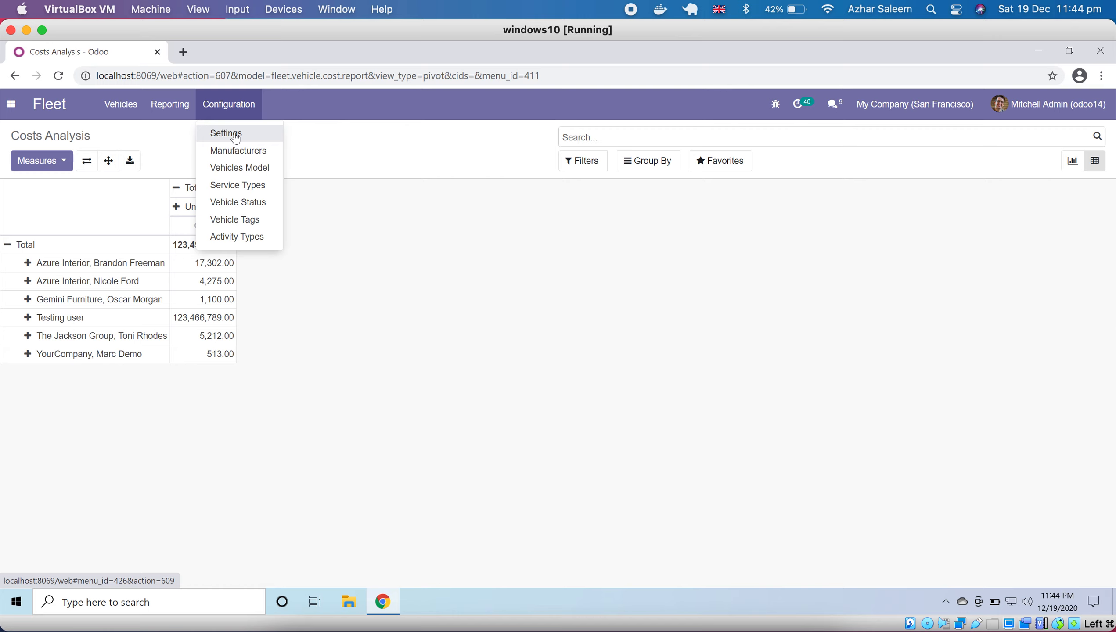
pyautogui.click(11, 104)
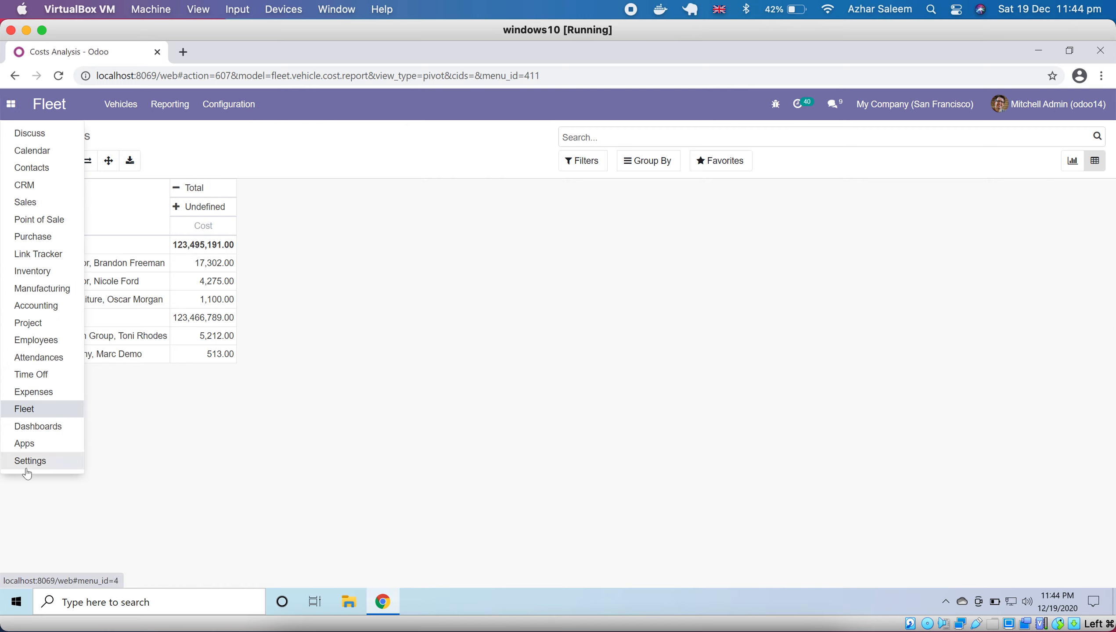
pyautogui.click(287, 186)
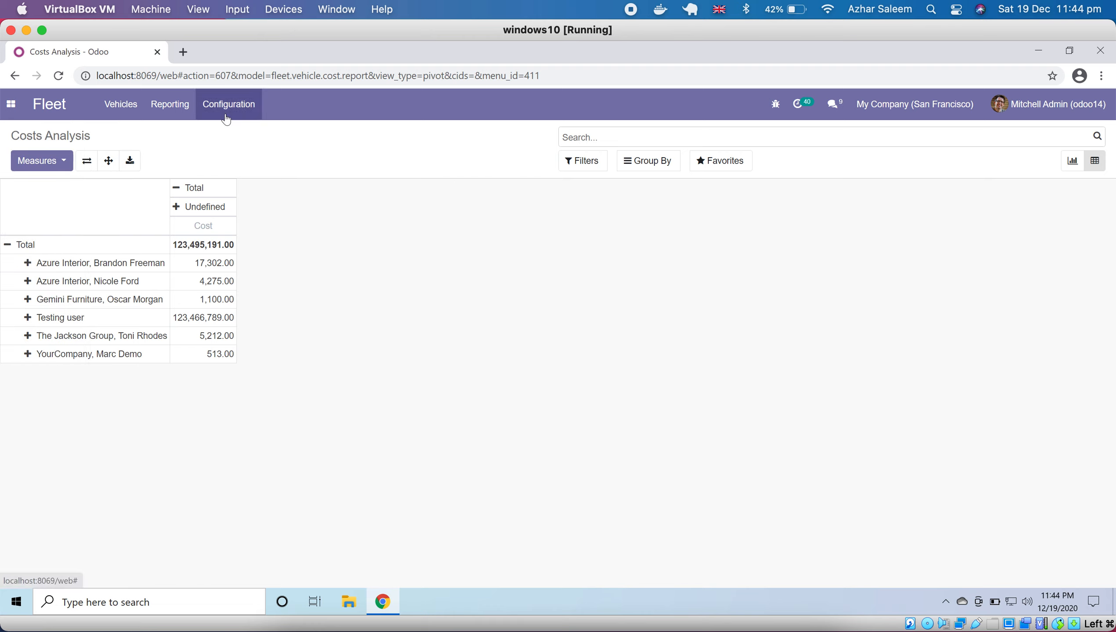
pyautogui.click(227, 117)
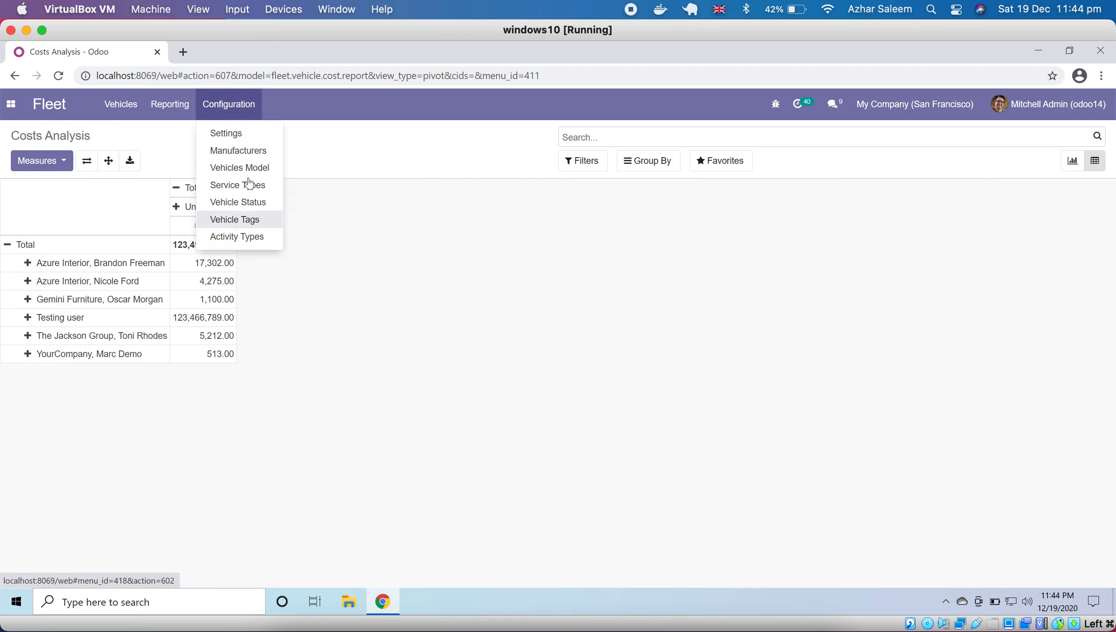
pyautogui.click(374, 267)
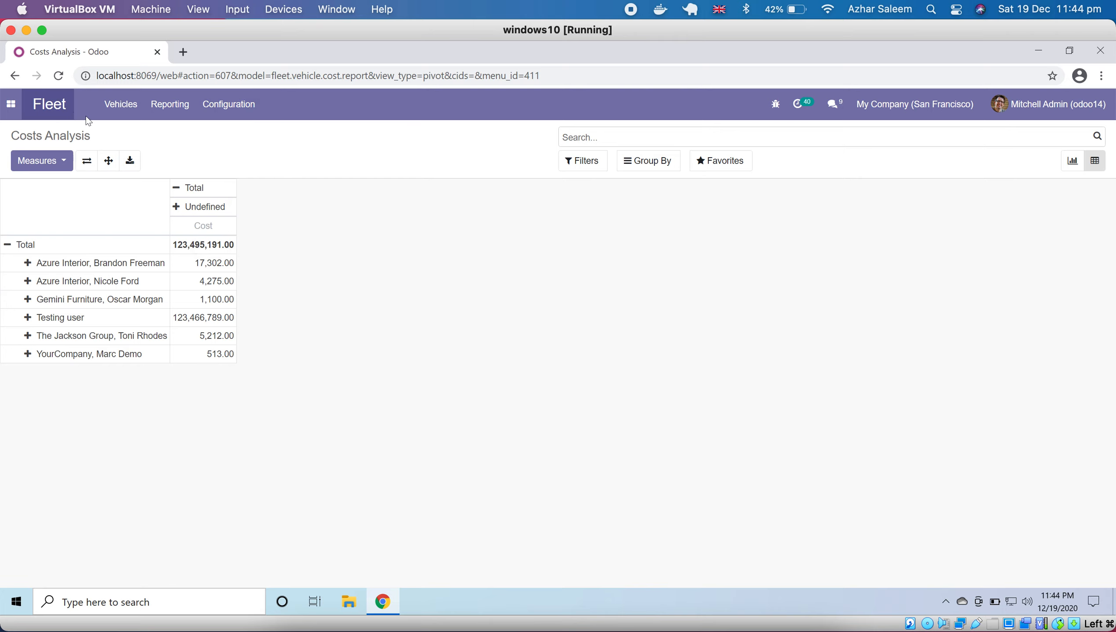
# - Return to the Fleet overview board of vehicles arranged by state
pyautogui.click(52, 117)
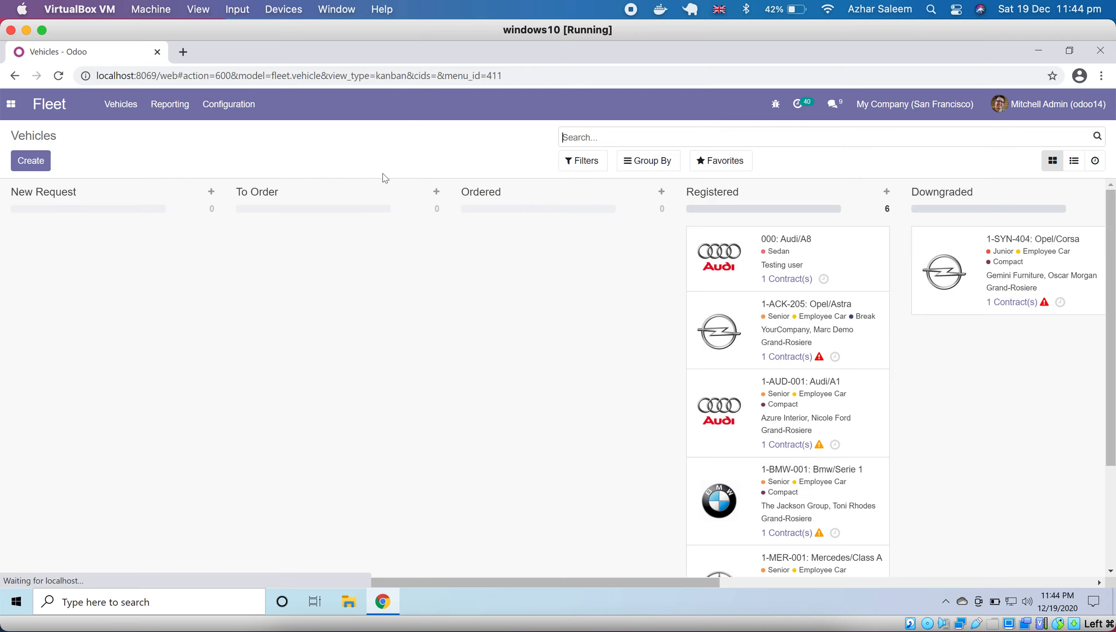